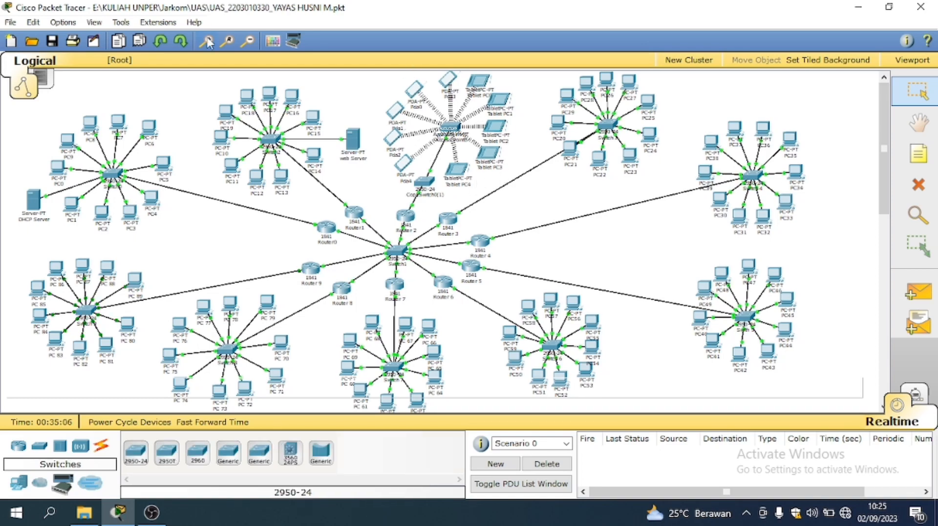
Step: Examine the network topology up close, including the available router models and the wireless devices around the access point
left_click(208, 43)
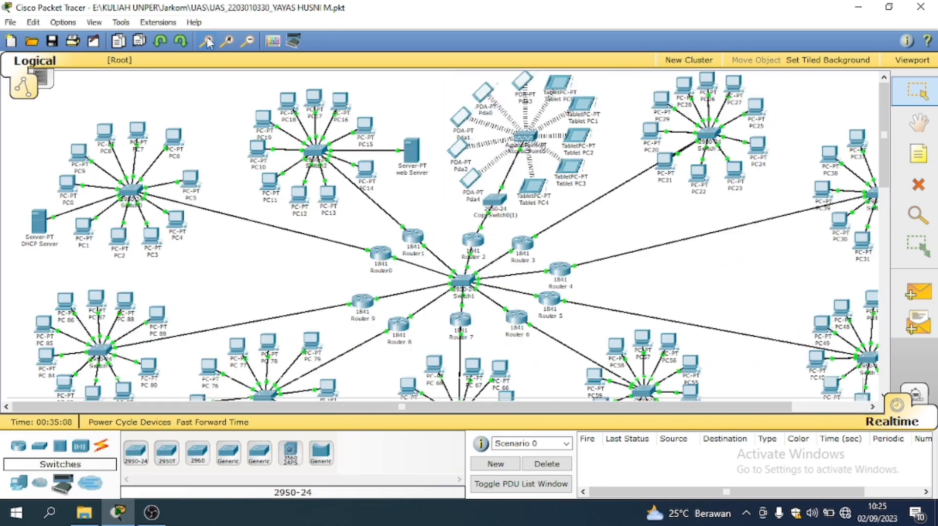
left_click(208, 43)
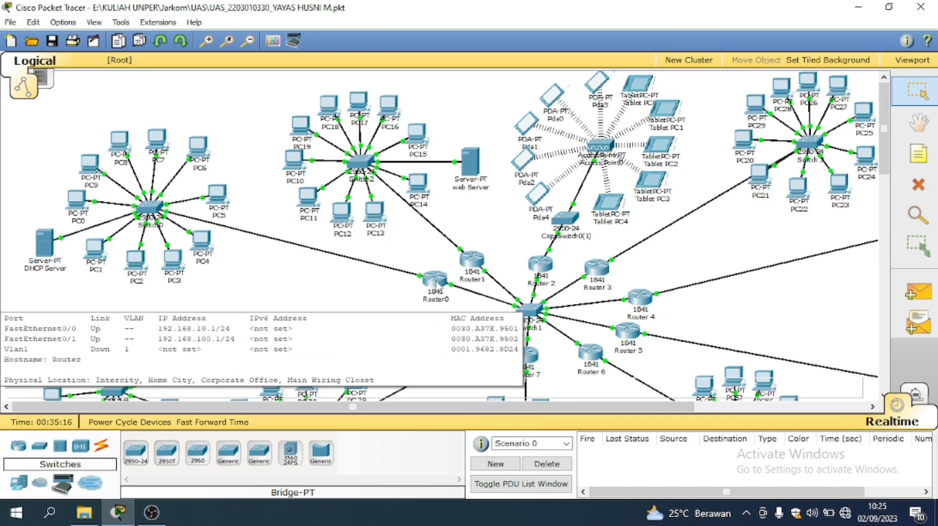
left_click(20, 445)
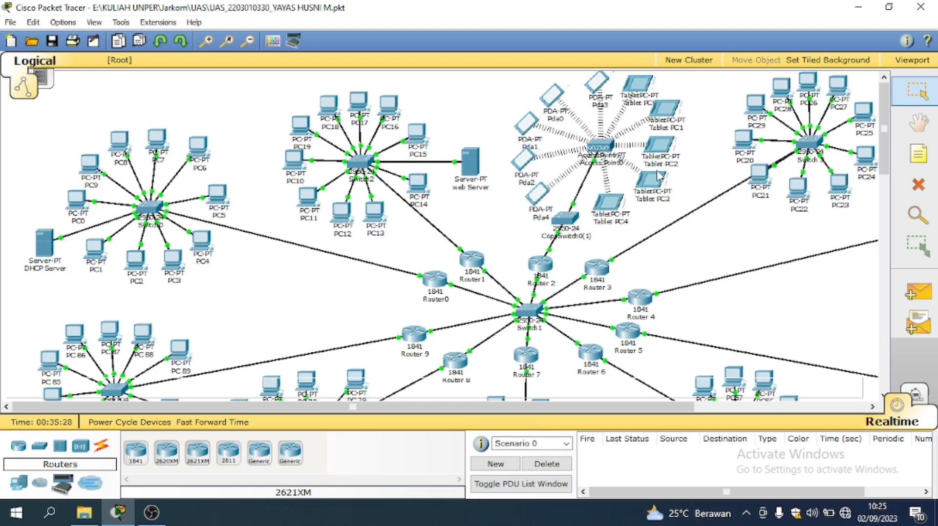
mouse_move(659, 180)
mouse_move(541, 218)
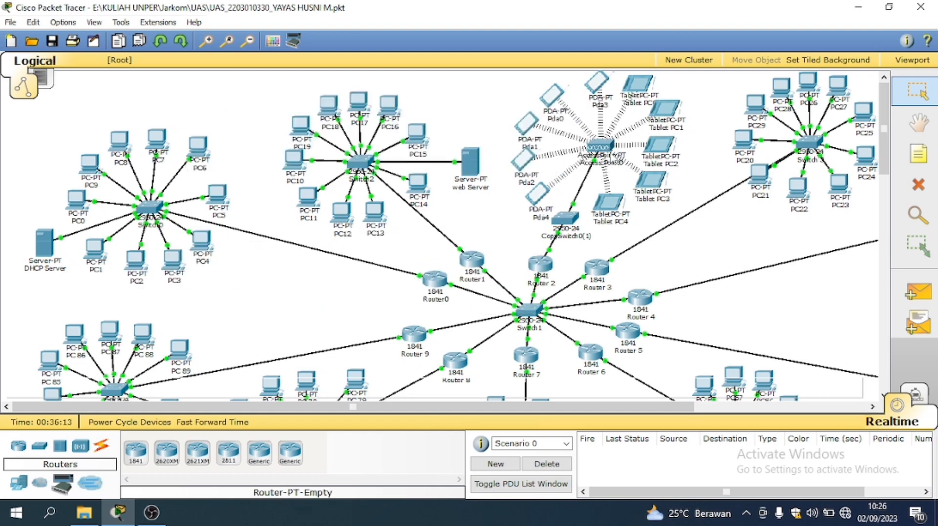
mouse_move(607, 143)
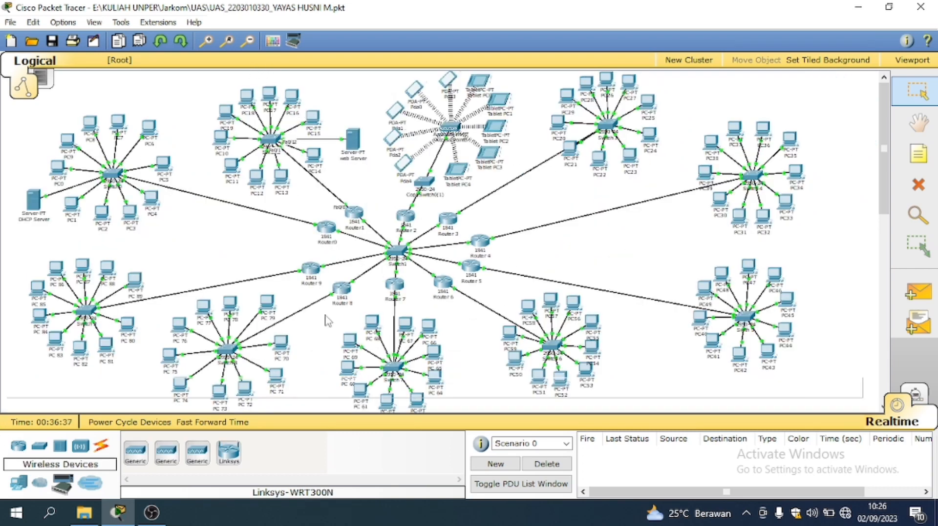
Step: List the available cable types and examine the port links between Router0, its LAN switch and the central Switch1
left_click(101, 446)
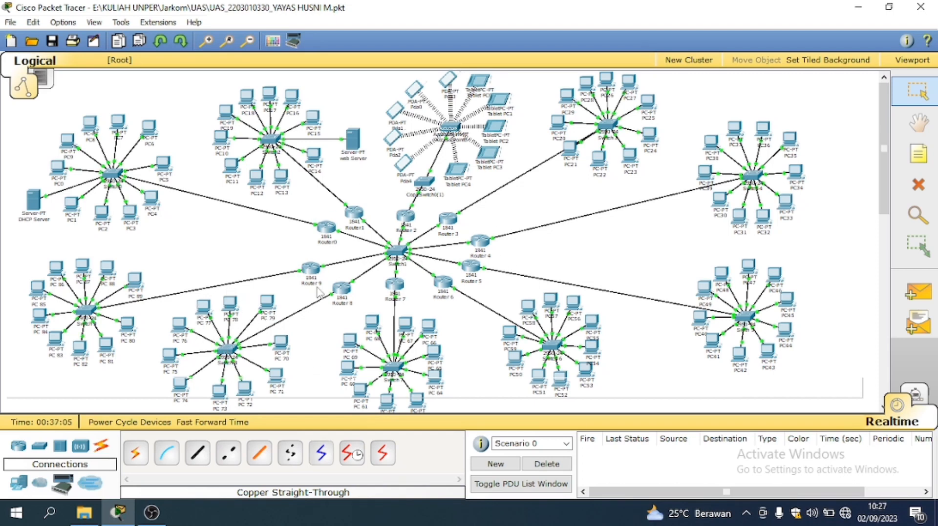
mouse_move(321, 288)
left_click(206, 41)
left_click(205, 41)
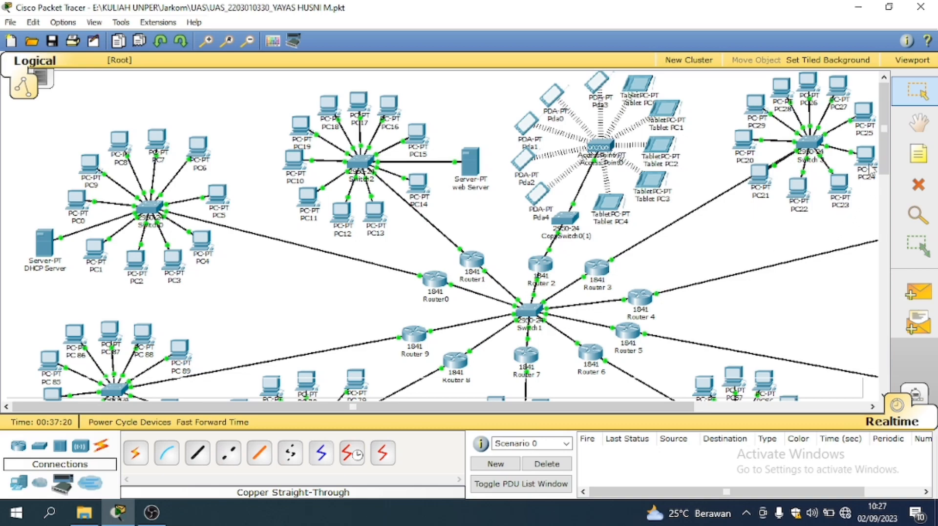
scroll(883, 156, "down", 2)
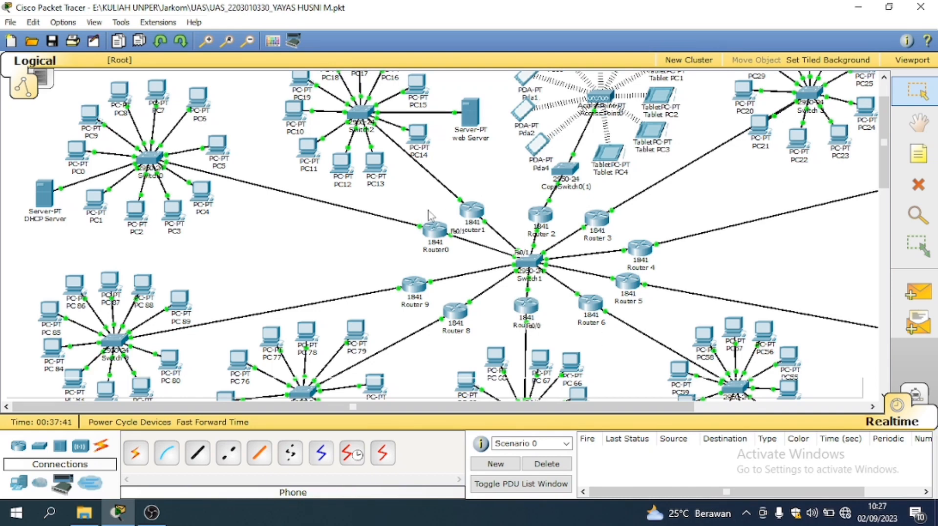
mouse_move(434, 225)
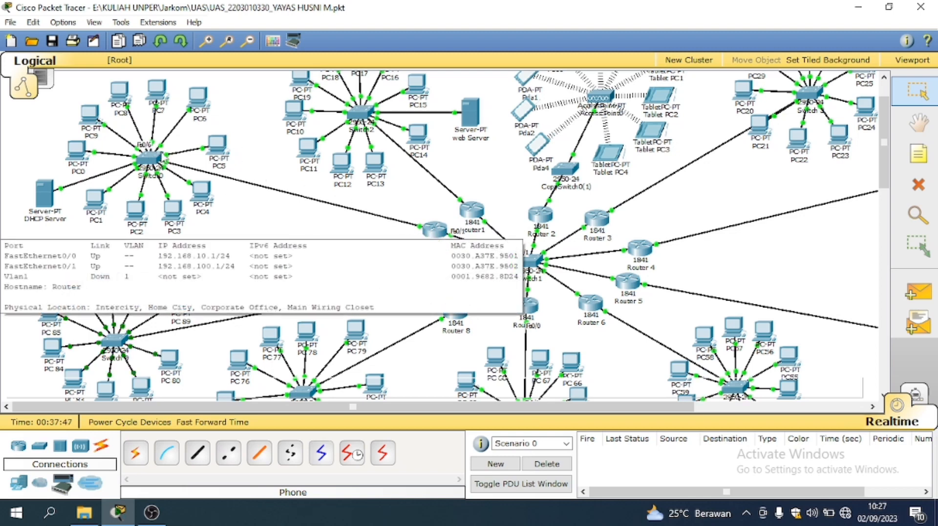
mouse_move(153, 161)
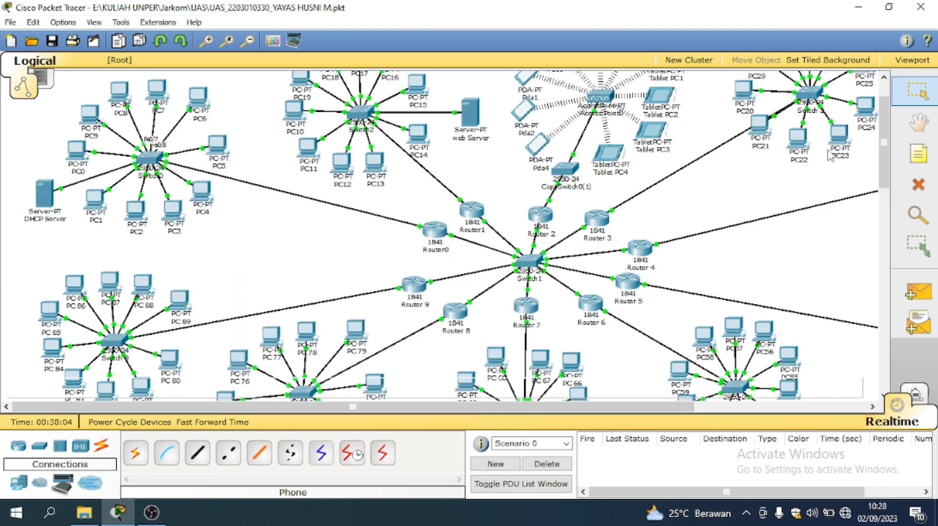
left_click(250, 42)
left_click(250, 43)
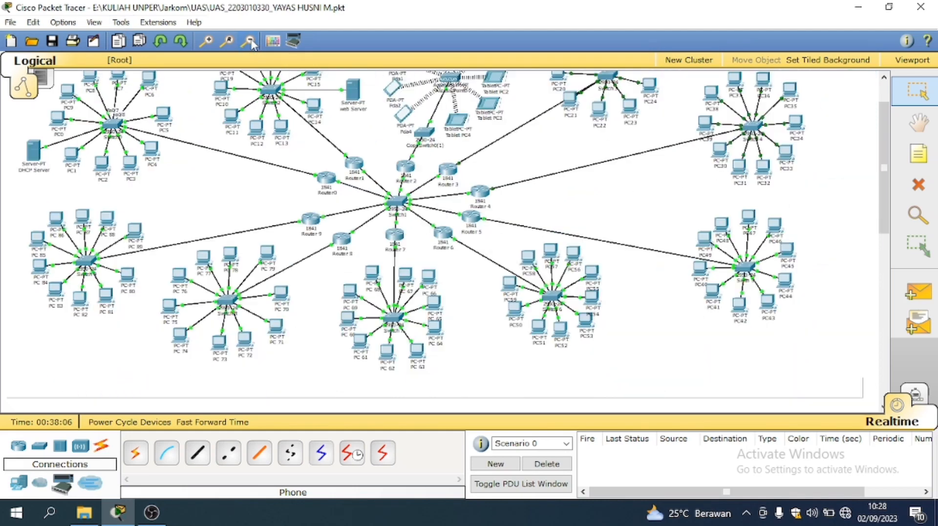
scroll(885, 169, "up", 2)
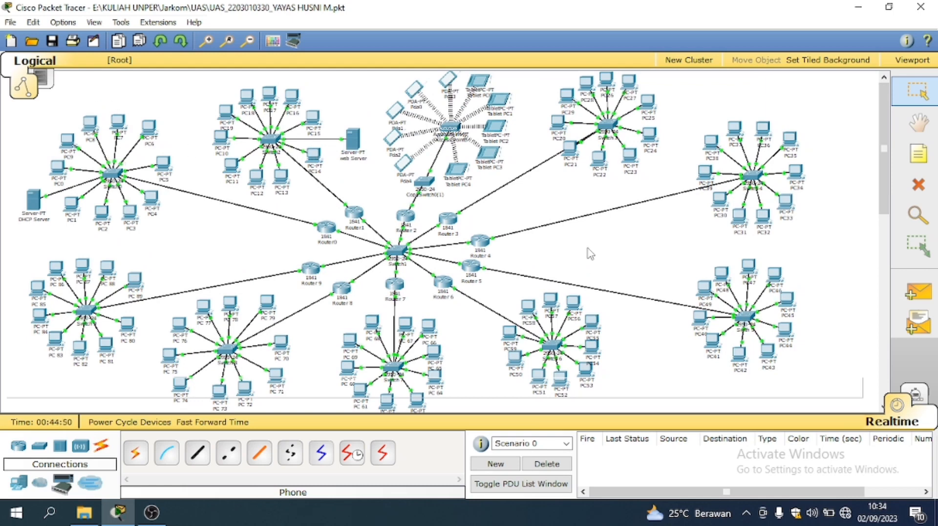
Step: Review the IP address, subnet mask and port status of Router 3's FastEthernet0/0 and FastEthernet0/1 interfaces
left_click(453, 224)
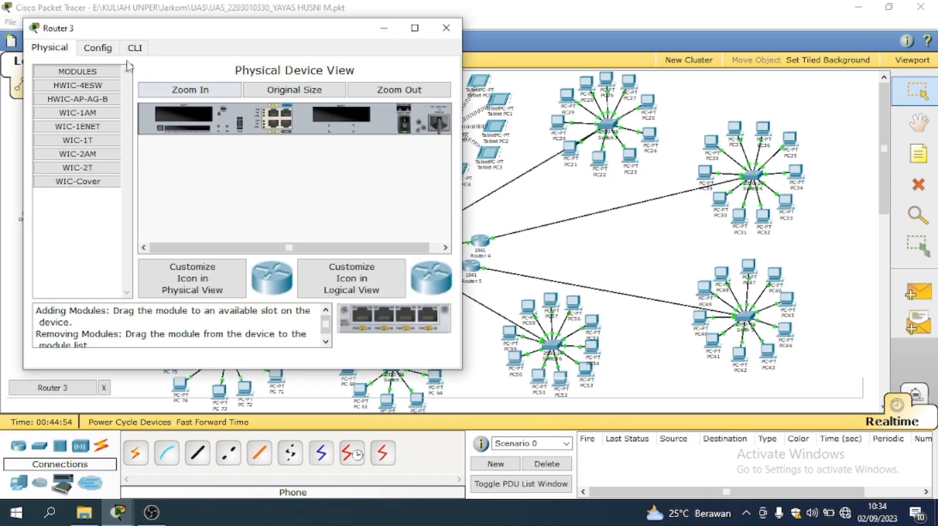
left_click(108, 50)
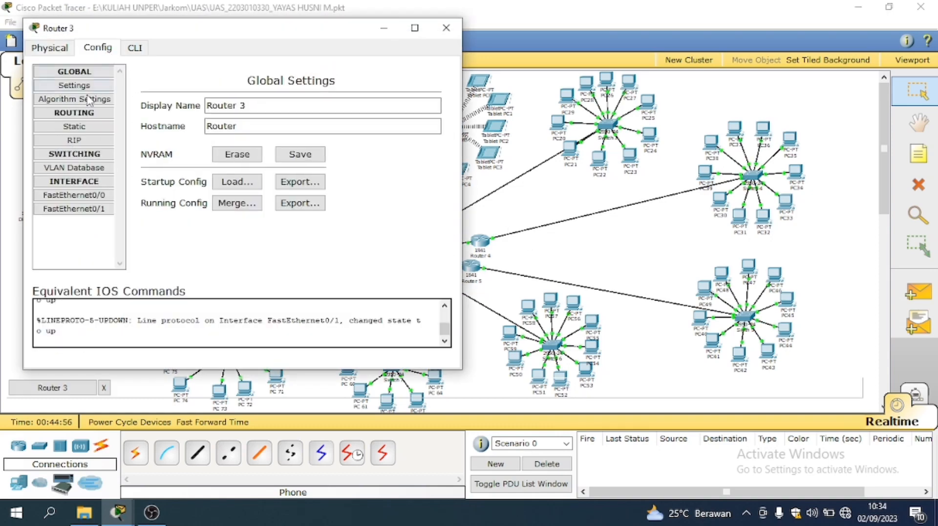
left_click(91, 196)
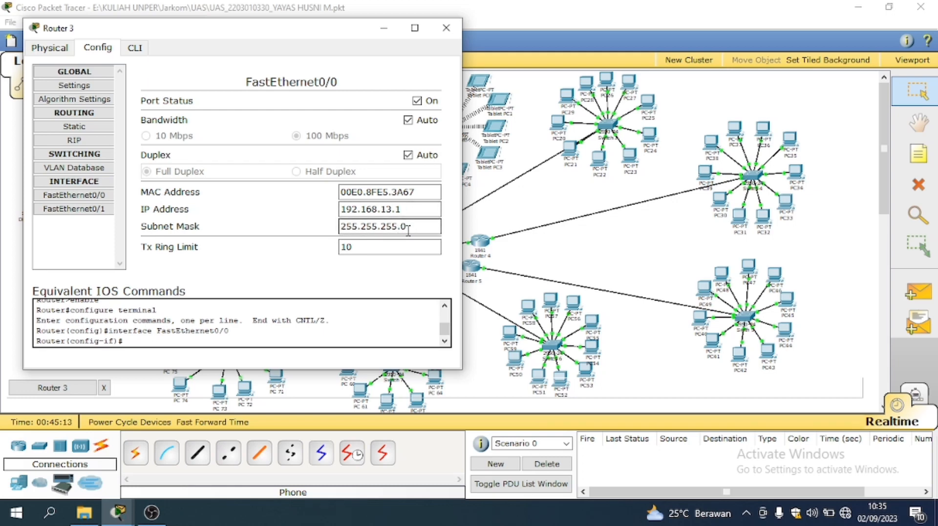
left_click(89, 209)
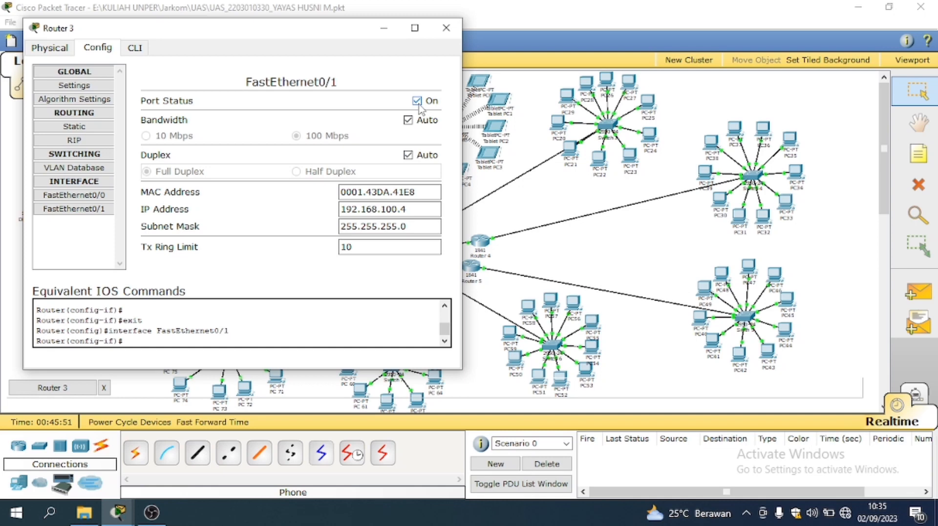
left_click(446, 27)
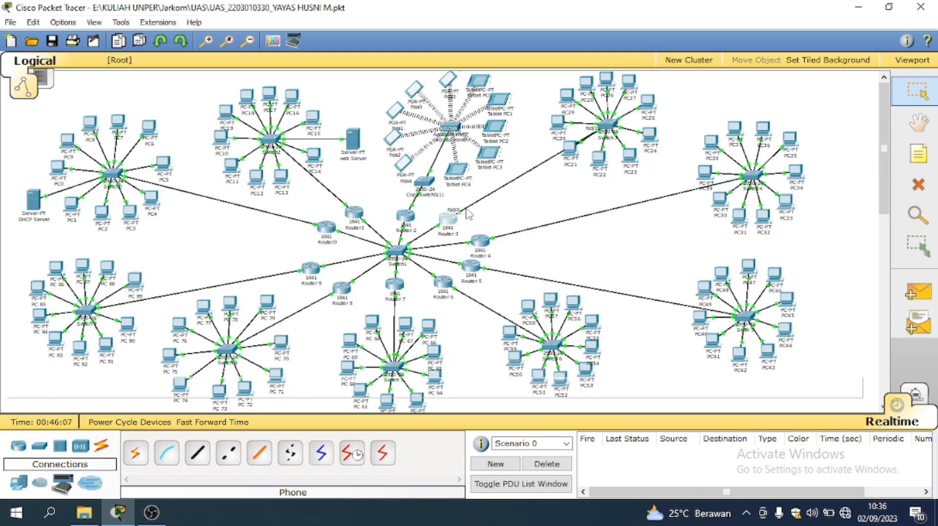
Step: Recheck the IP address of Router 3's FastEthernet0/0 interface, minimize its window and view the router's port summary
left_click(452, 222)
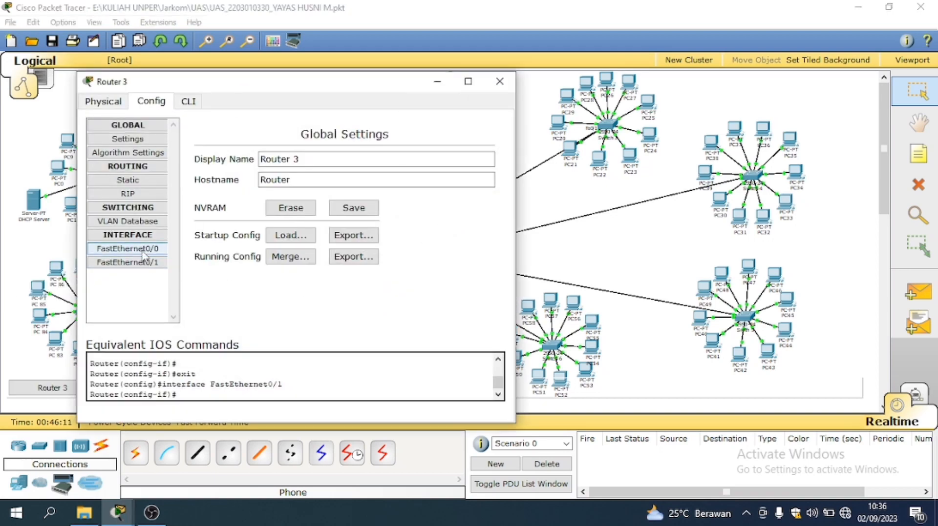
left_click(126, 249)
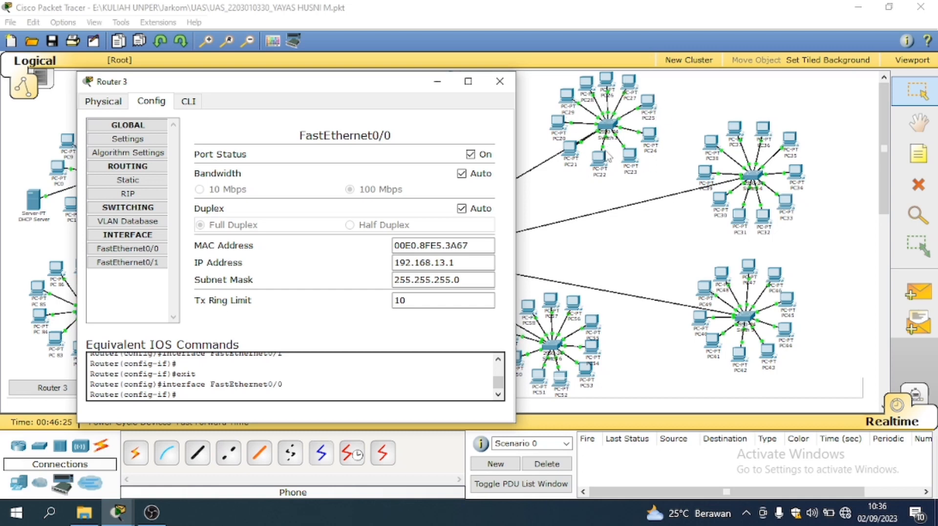
left_click_drag(434, 263, 377, 266)
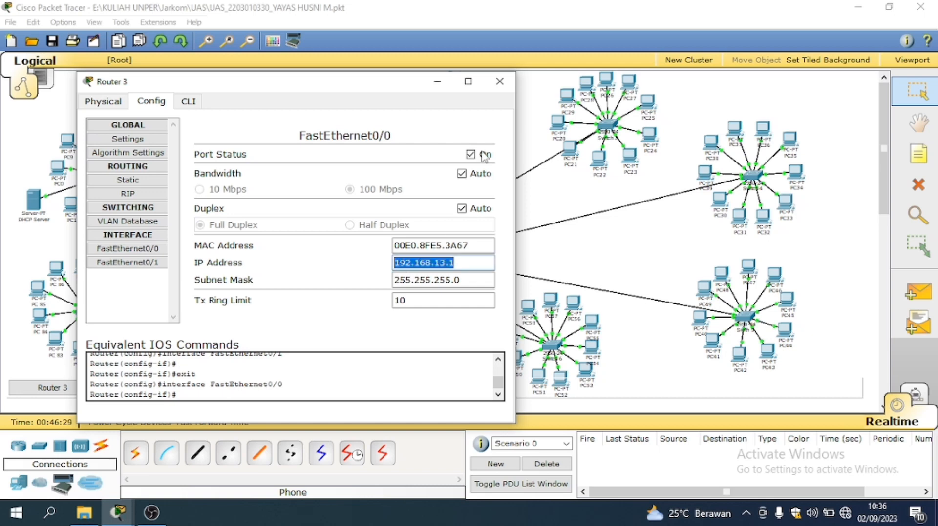
left_click(437, 82)
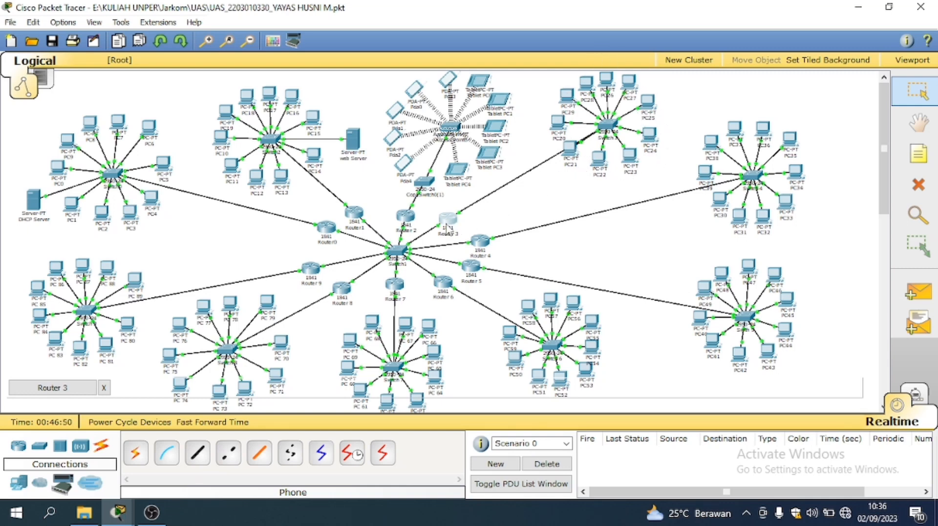
mouse_move(449, 227)
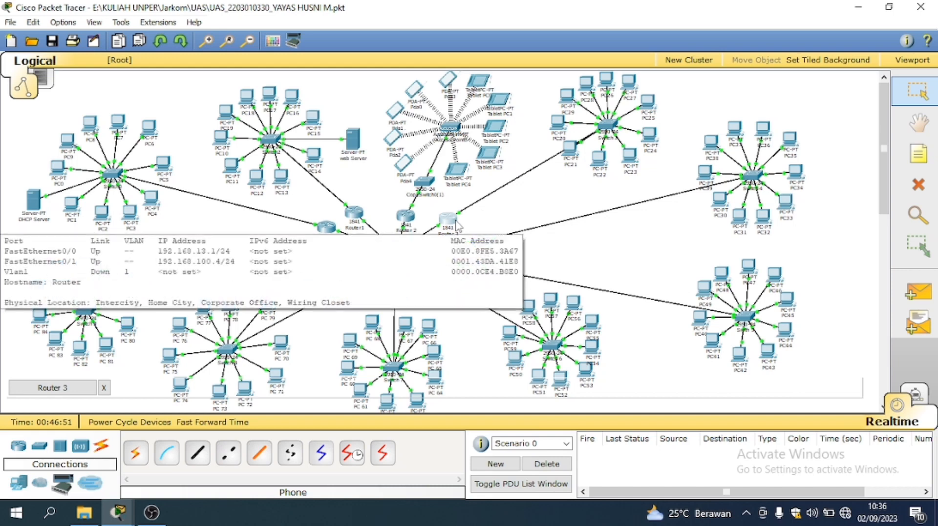
Step: Examine PC21's static IP configuration, checking its IP address and default gateway
mouse_move(577, 163)
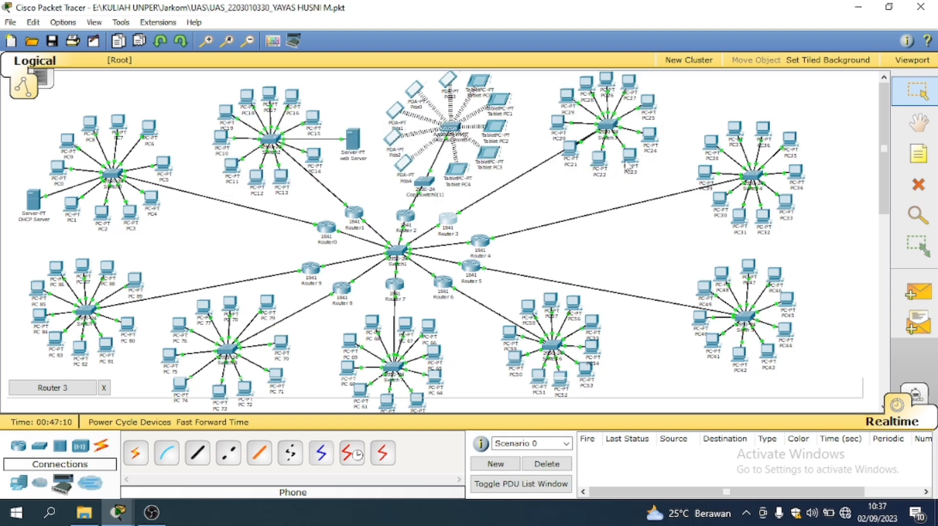
left_click(573, 153)
left_click(145, 49)
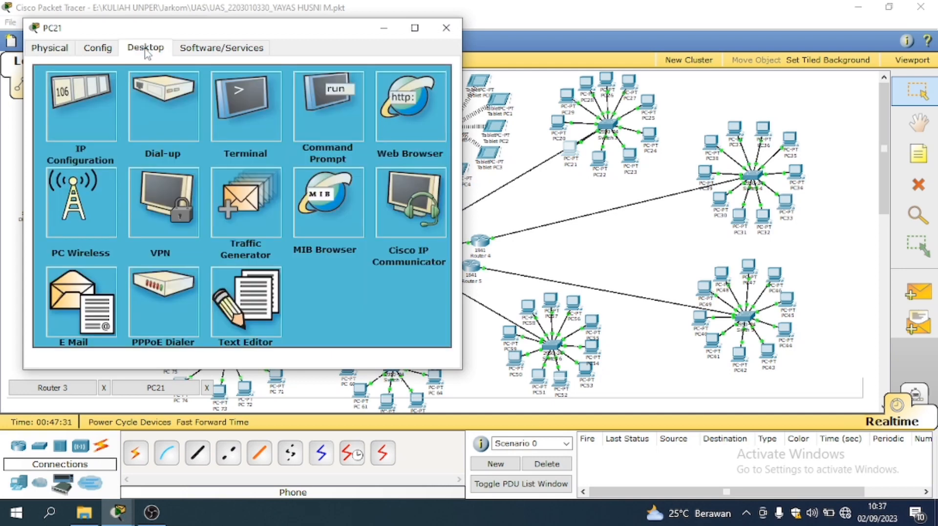
left_click(74, 105)
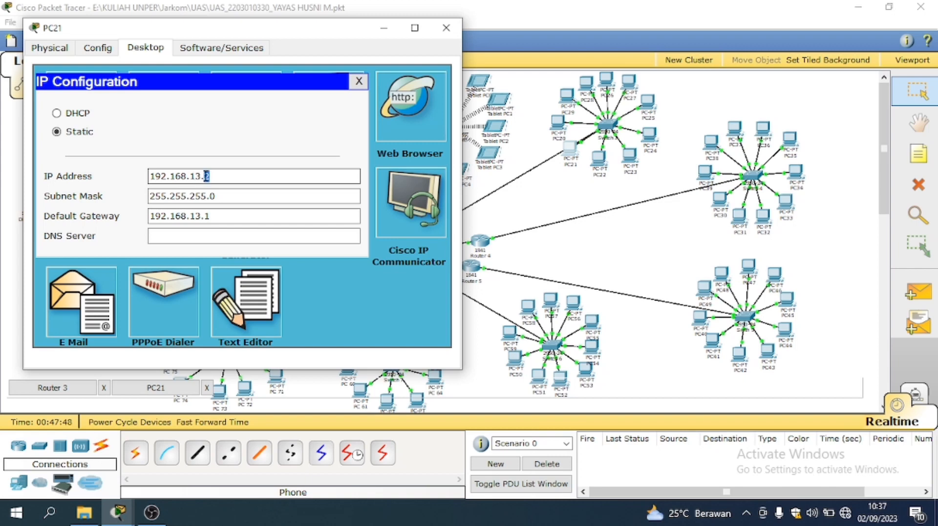
mouse_move(214, 176)
left_mouse_down()
mouse_move(197, 179)
mouse_move(206, 180)
left_mouse_up()
left_click(209, 178)
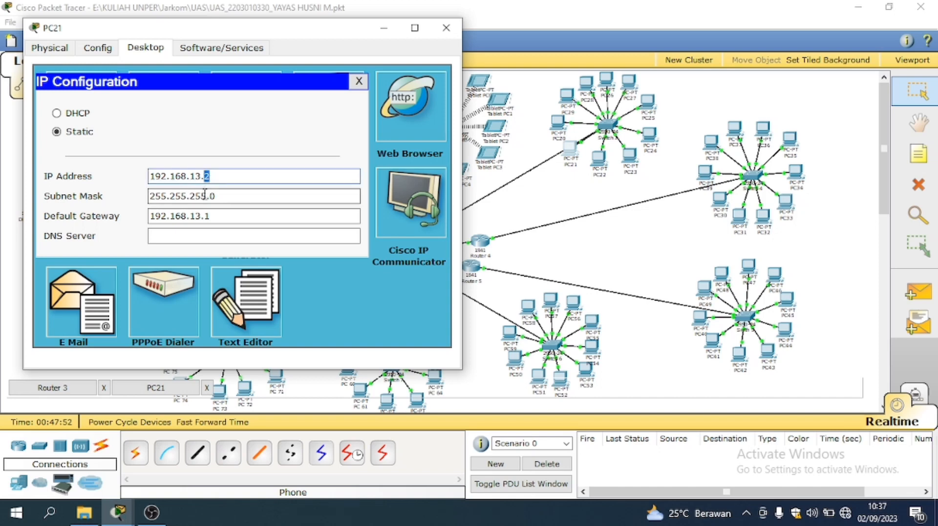
left_click(239, 214)
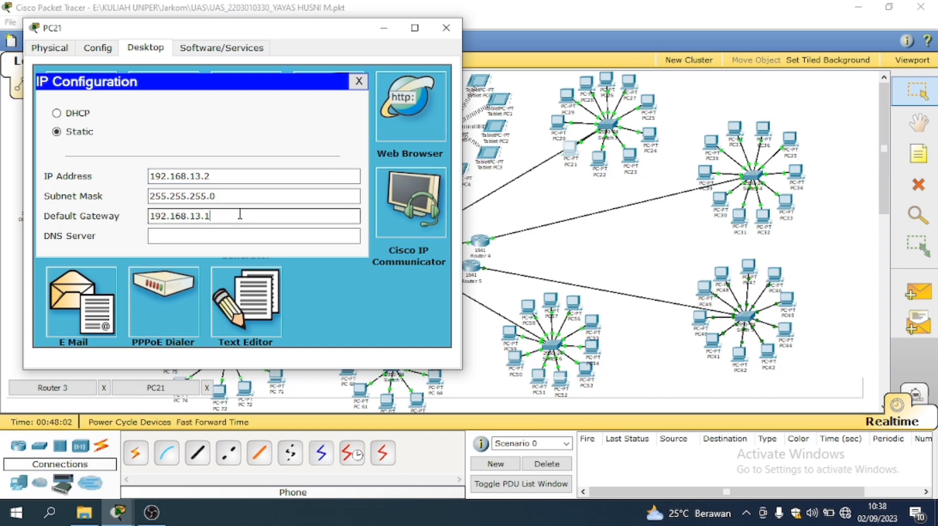
double_click(215, 218)
left_click(215, 218)
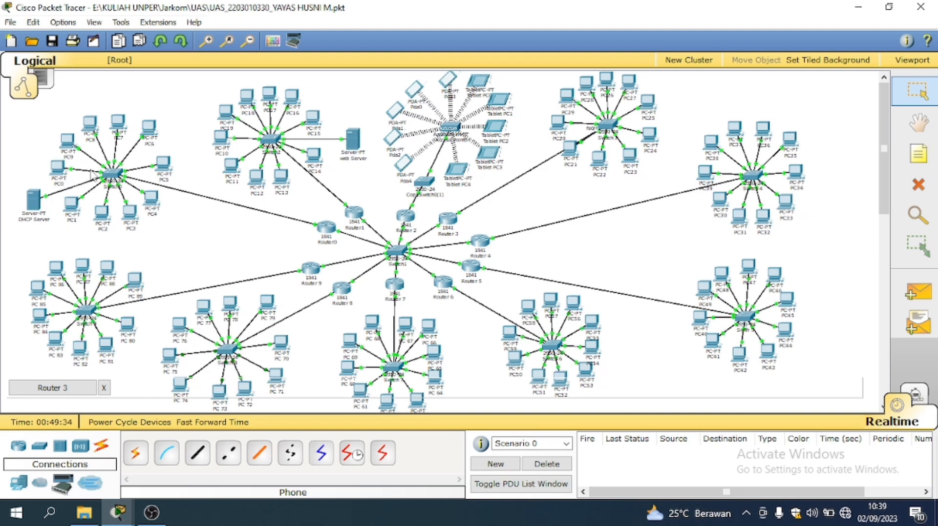
Step: Inspect the DHCP service settings on the DHCP Server, including the pool's default gateway and start IP address
mouse_move(30, 211)
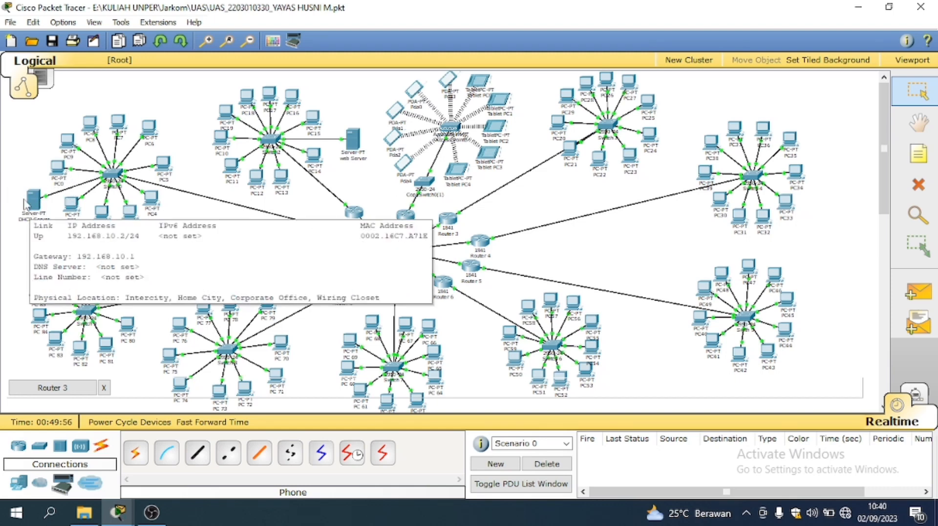
left_click(32, 200)
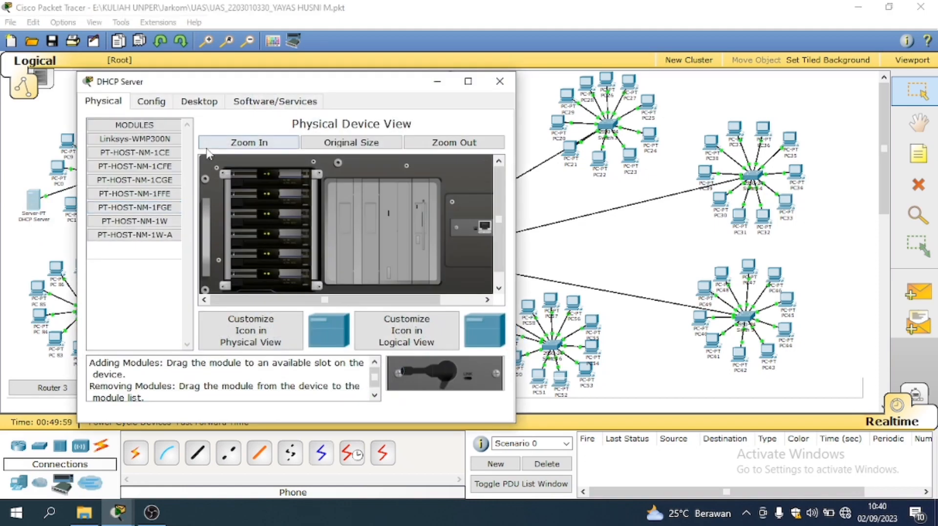
left_click(160, 105)
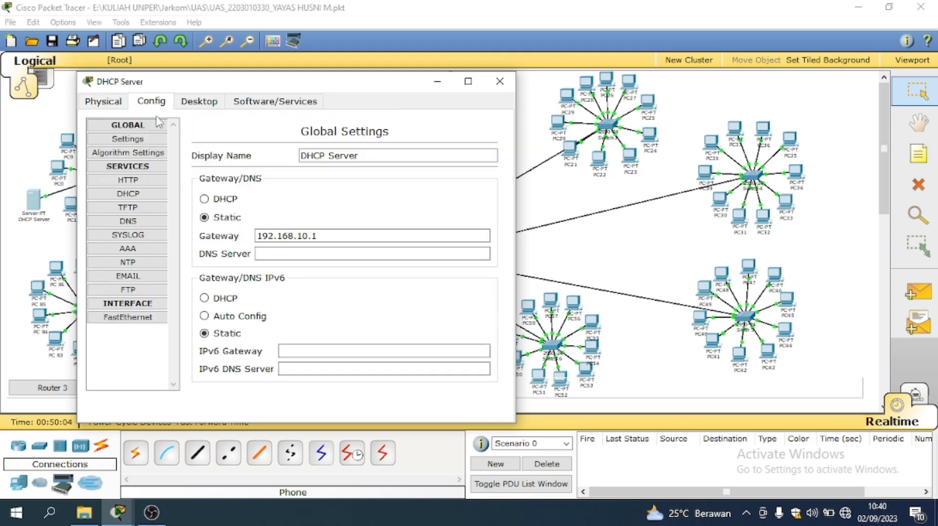
left_click(155, 198)
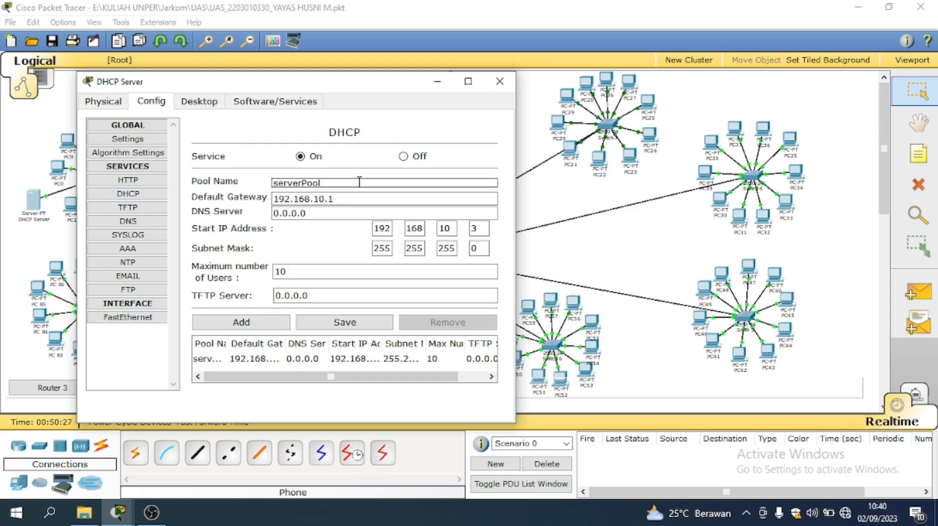
left_click(320, 198)
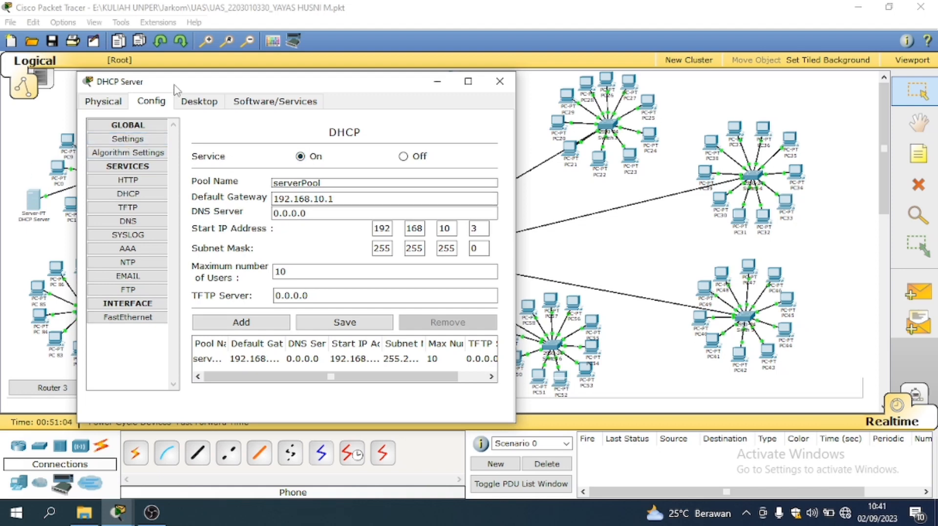
left_click_drag(179, 86, 375, 95)
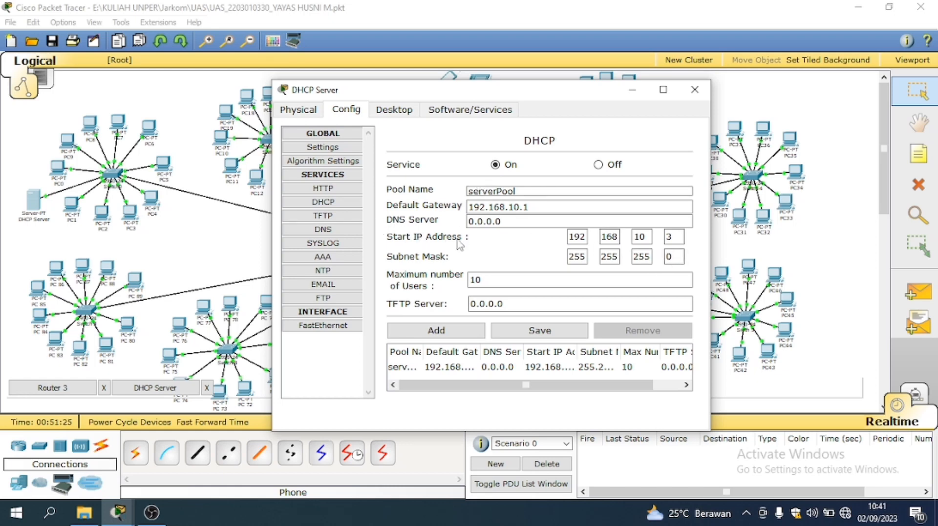
left_click(680, 242)
left_click(529, 207)
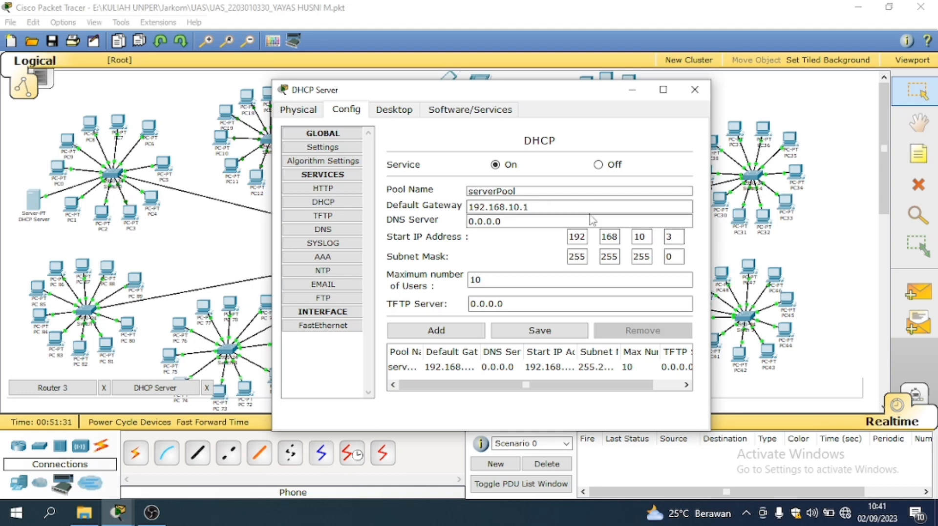
Step: Review the DHCP pool's DNS server, start IP address, subnet mask and maximum number of users on the DHCP Server
left_click(602, 222)
left_click(676, 241)
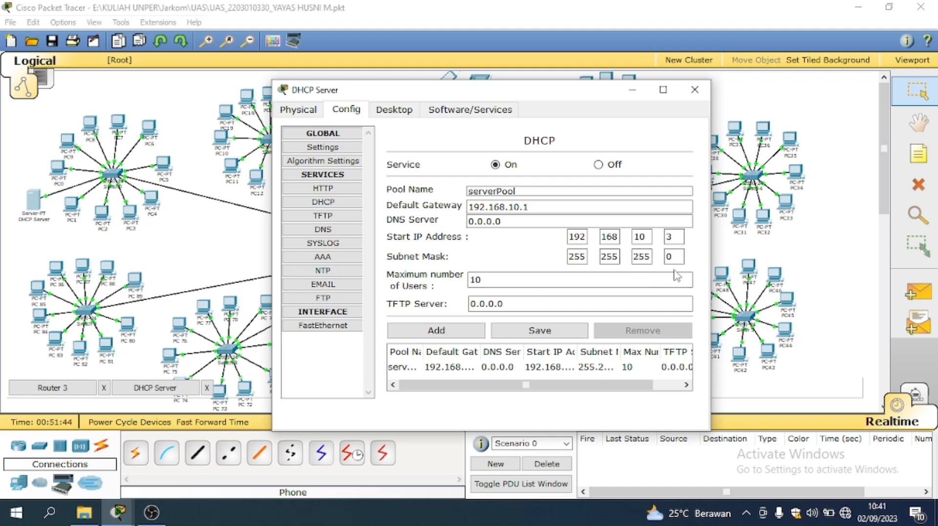
left_click(481, 278)
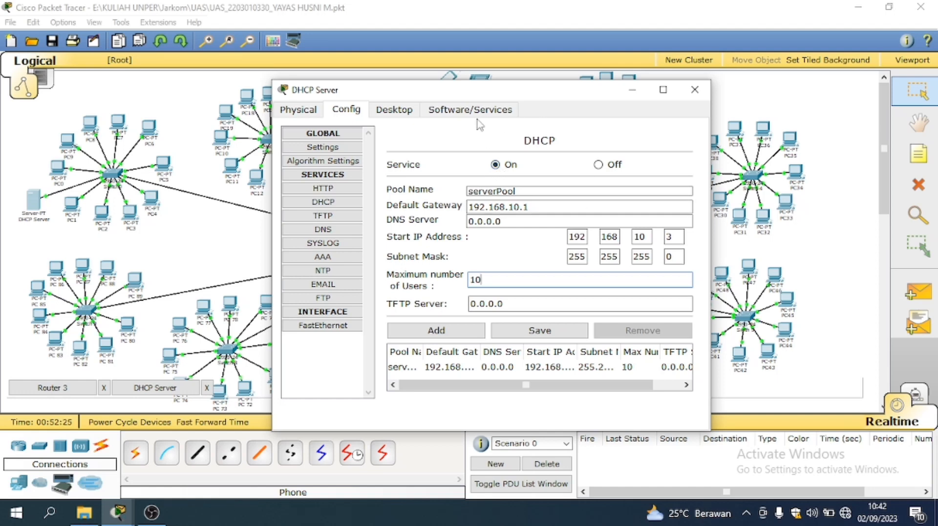
Step: Check the DHCP Server's own static IP configuration, including its IP address, subnet mask and default gateway
left_click(399, 114)
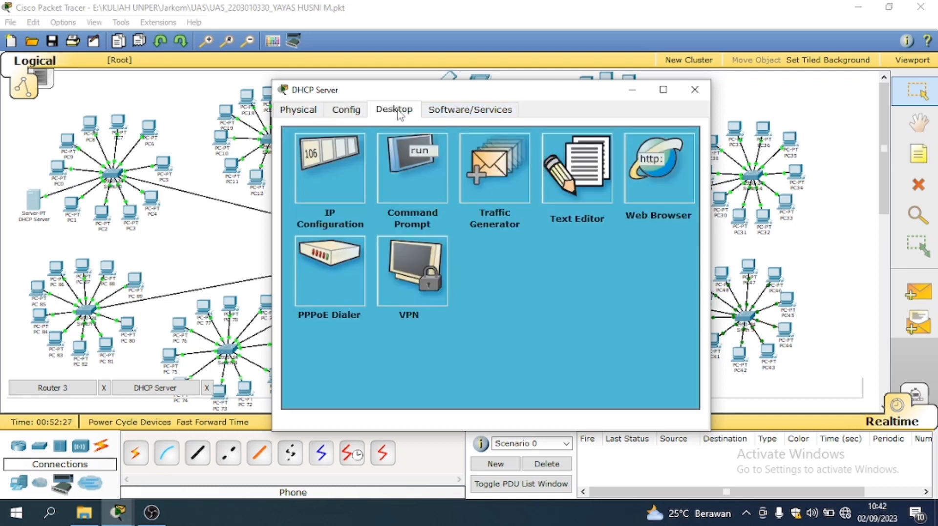
left_click(327, 165)
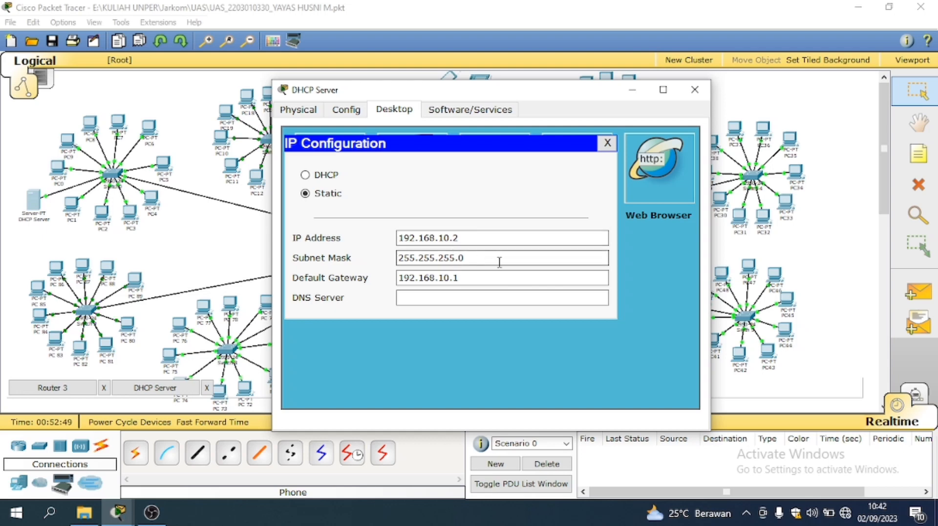
left_click(448, 281)
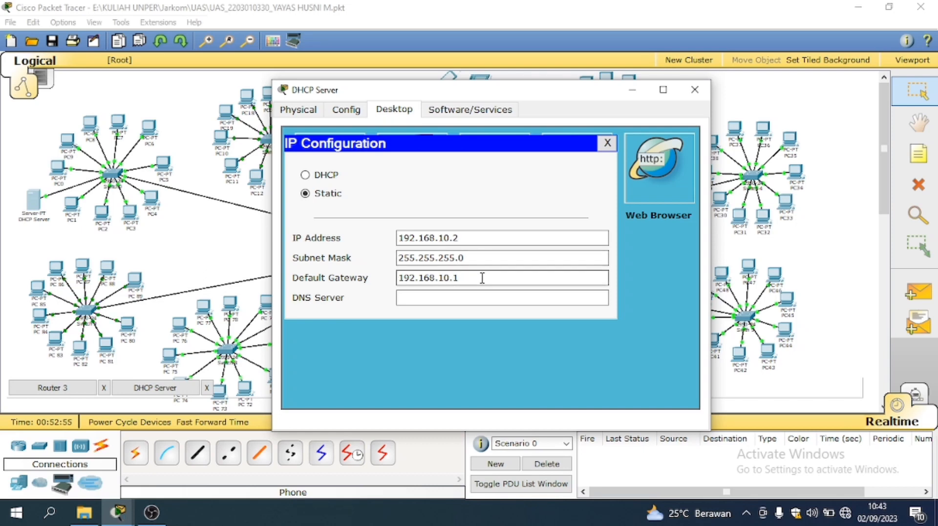
double_click(460, 279)
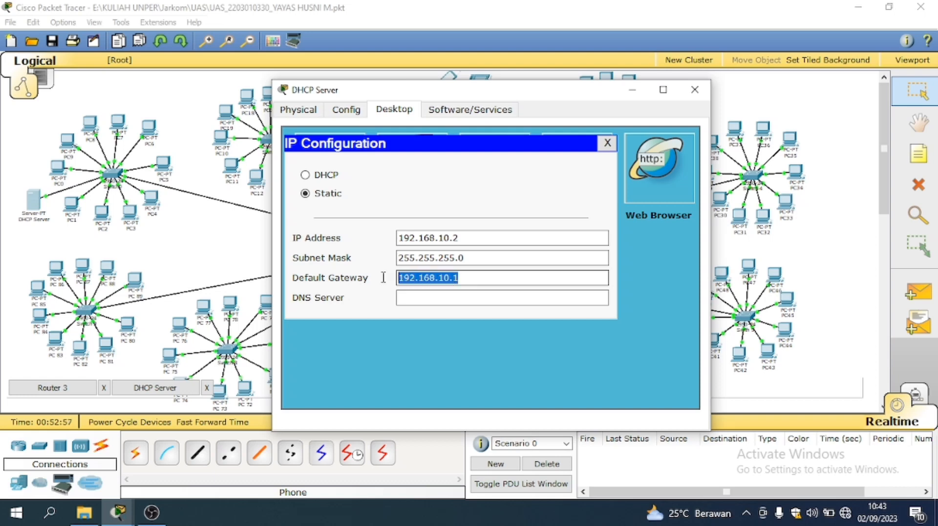
left_click(474, 280)
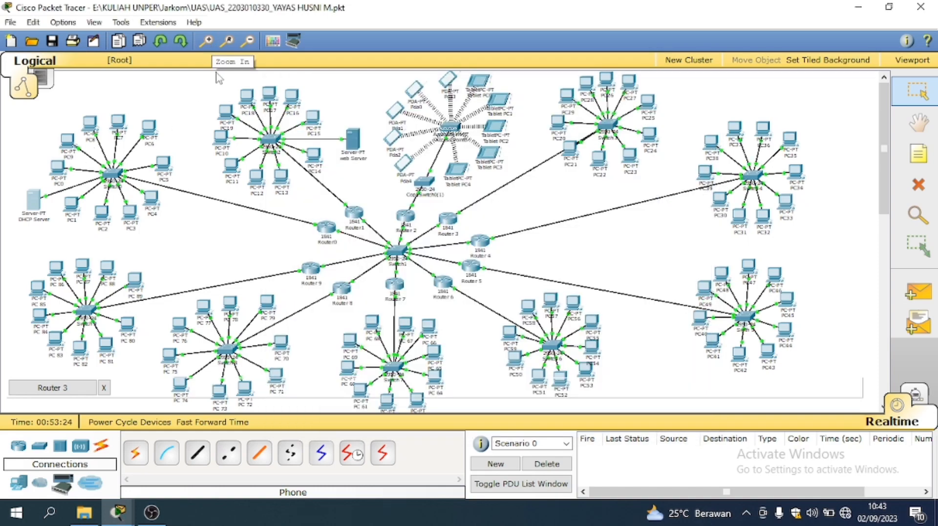
Step: Switch PC1's IP configuration to Static and back to DHCP so that it requests its address again
left_click(208, 42)
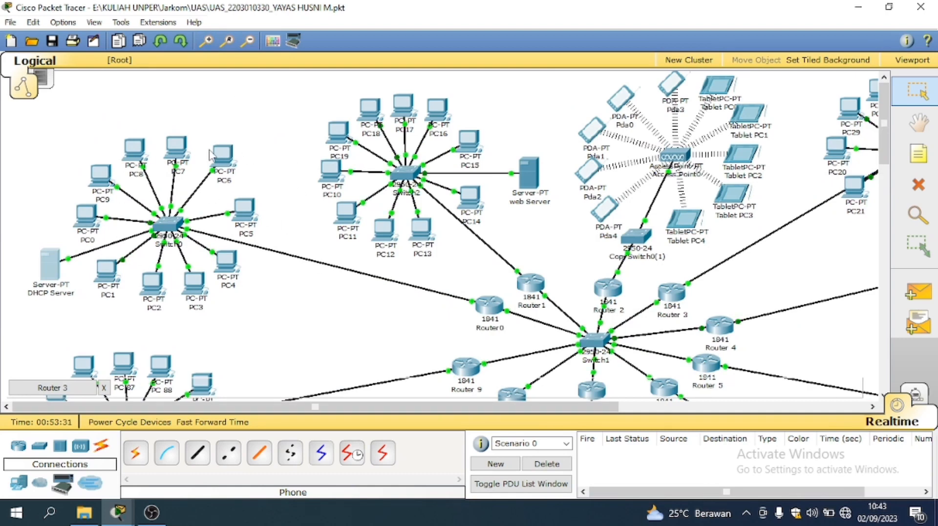
mouse_move(94, 222)
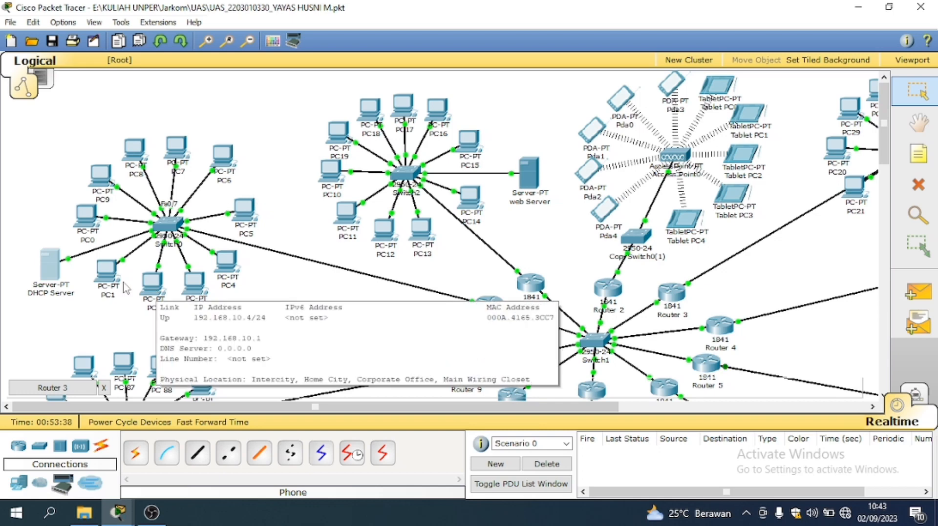
left_click(108, 275)
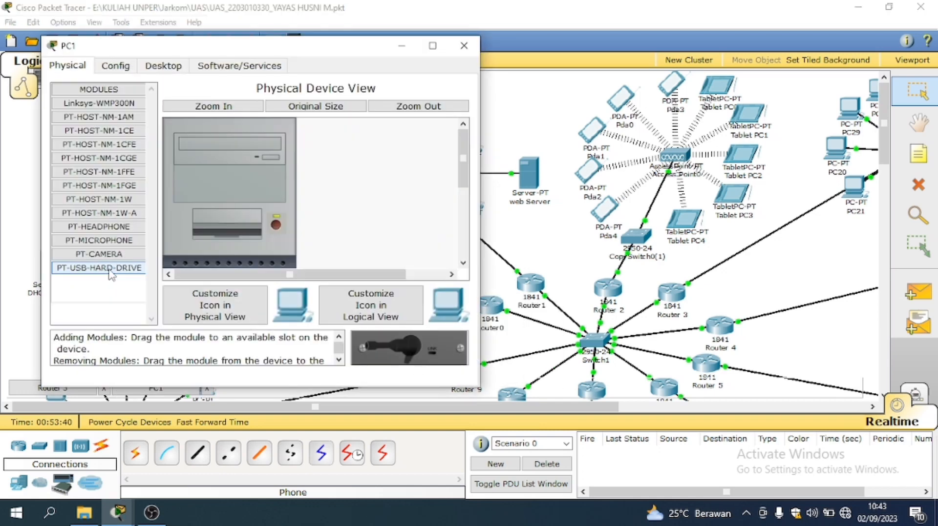
left_click(151, 69)
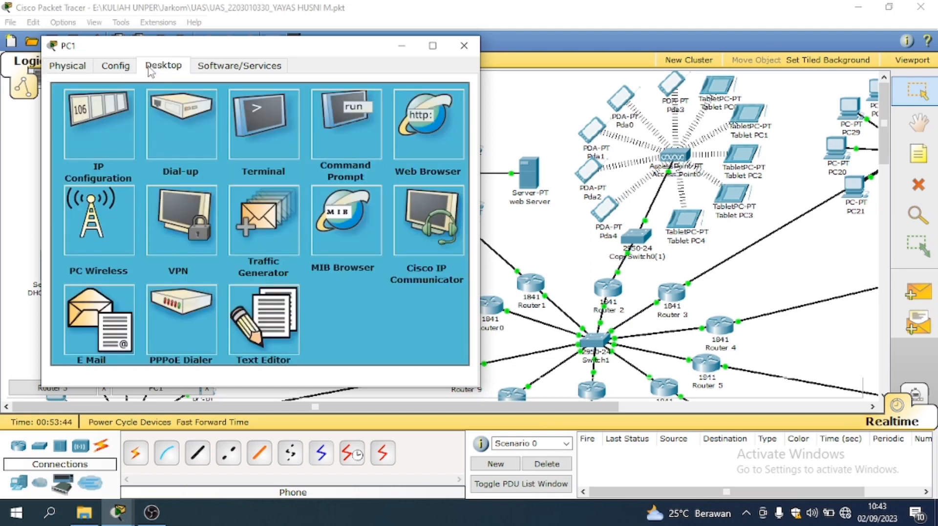
left_click(115, 140)
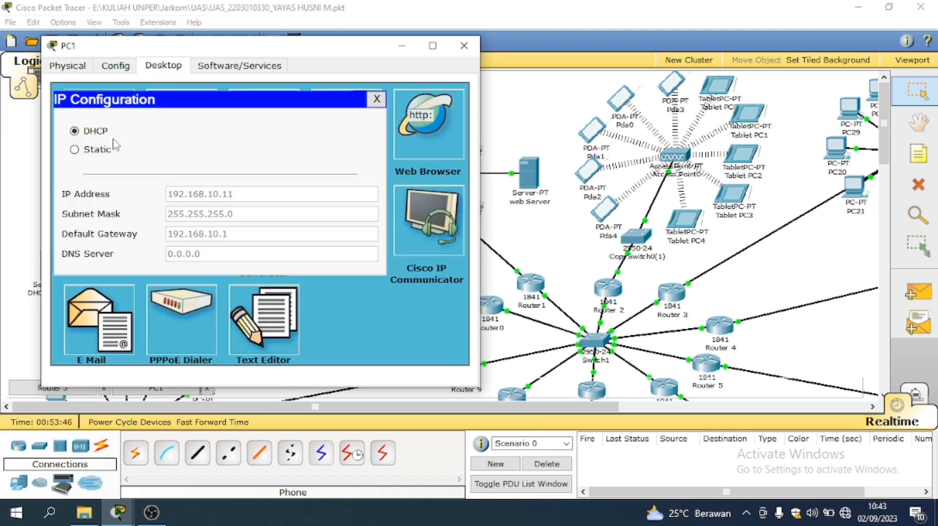
left_click(76, 148)
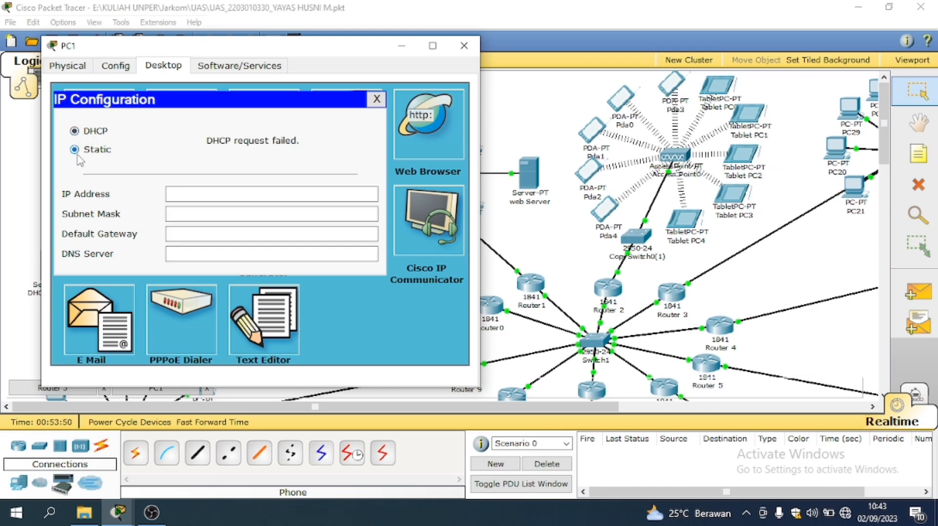
left_click(74, 131)
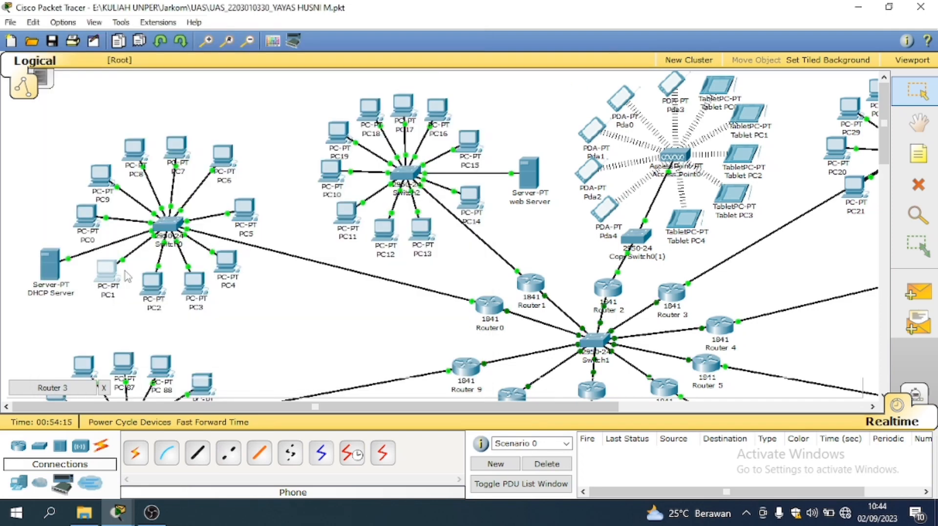
mouse_move(81, 215)
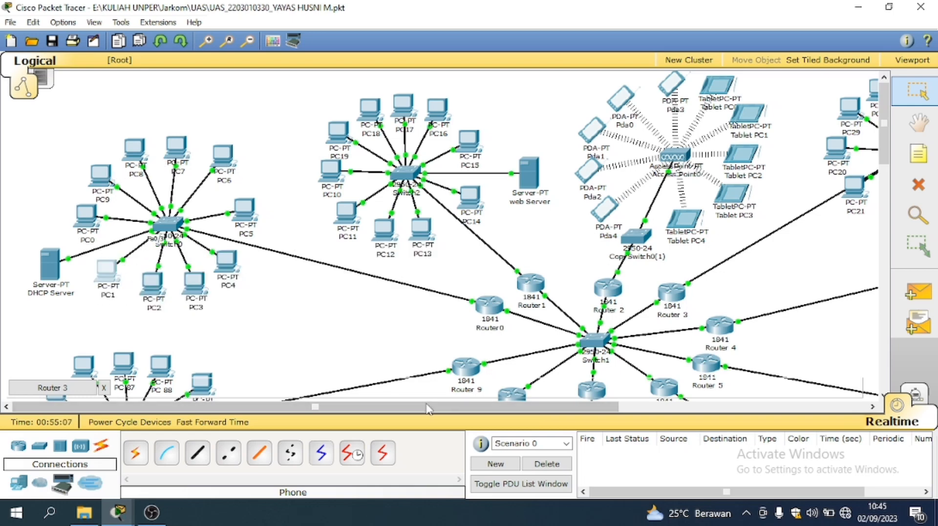
Step: Place an extra PDA beside the access point's wireless devices, shift it slightly, and delete it again
left_click_drag(422, 407, 528, 408)
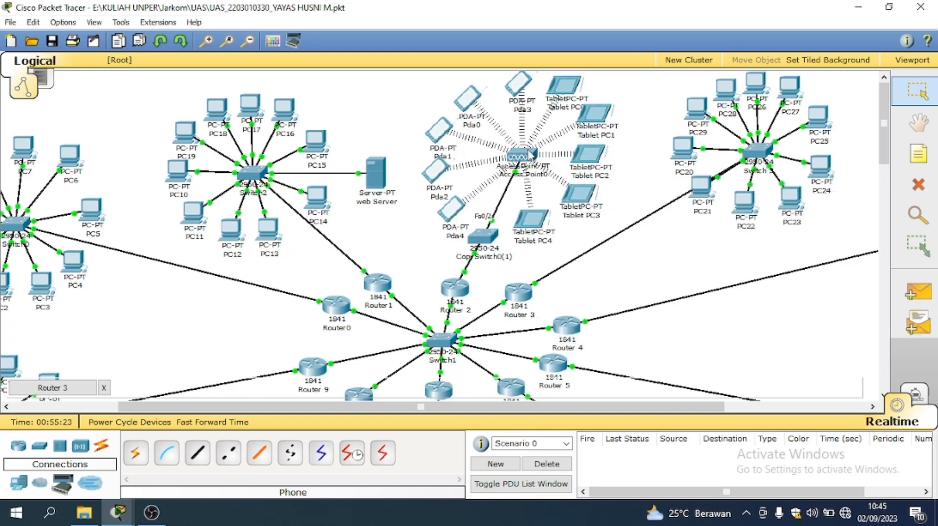
left_click(18, 483)
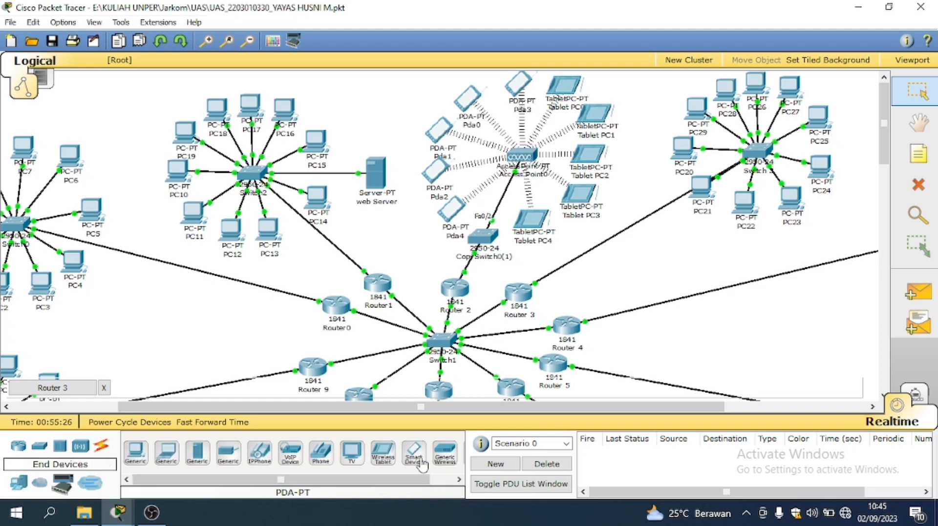
left_click_drag(418, 459, 401, 113)
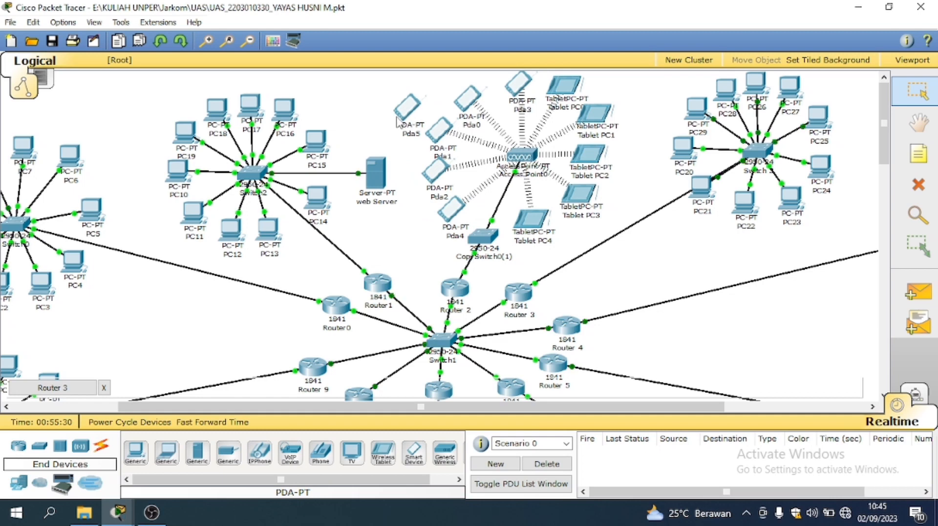
mouse_move(398, 122)
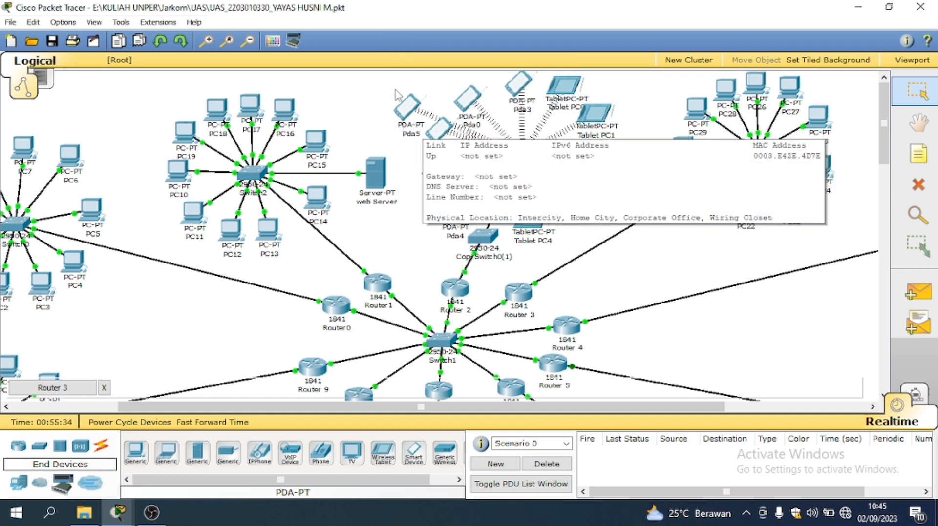
left_click_drag(395, 107, 388, 103)
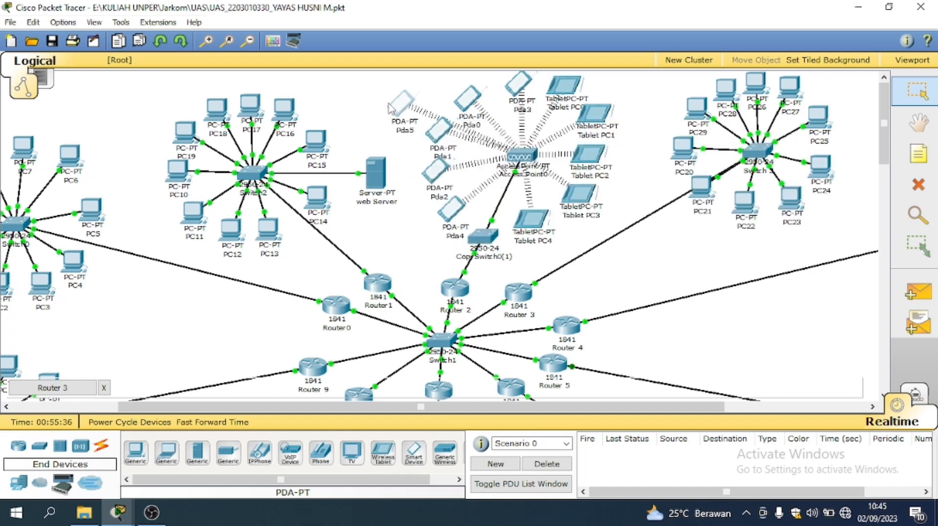
key("Delete")
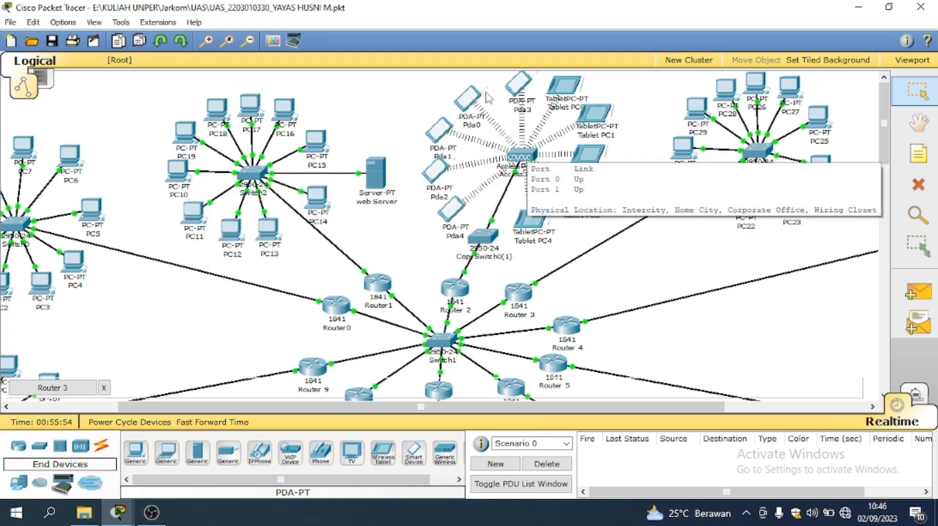
Step: Inspect the web Server's HTTP service settings and the HTML code of its index.html page
left_click_drag(440, 407, 397, 406)
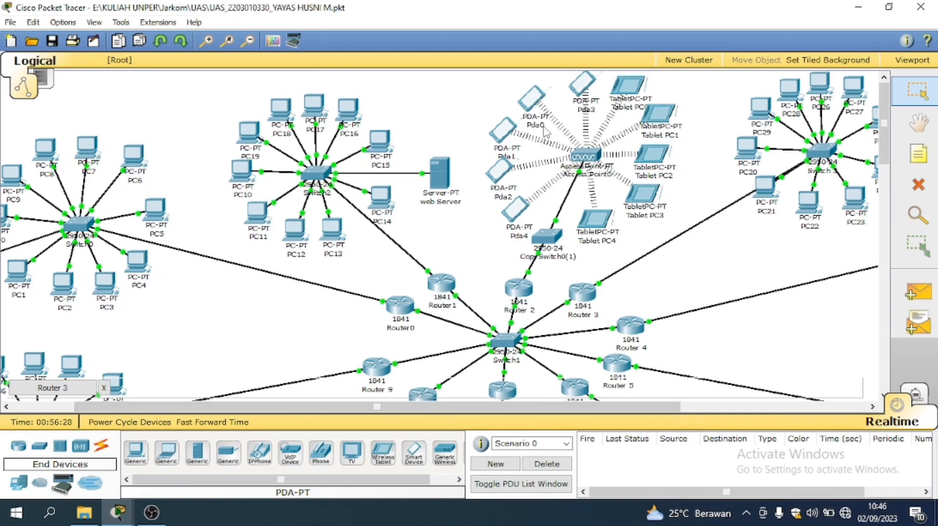
left_click_drag(451, 187, 442, 187)
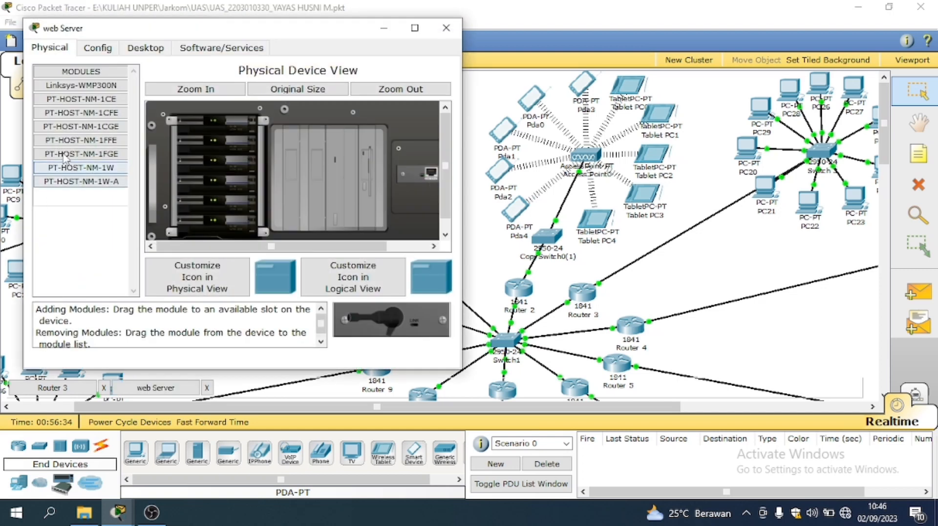
left_click(88, 50)
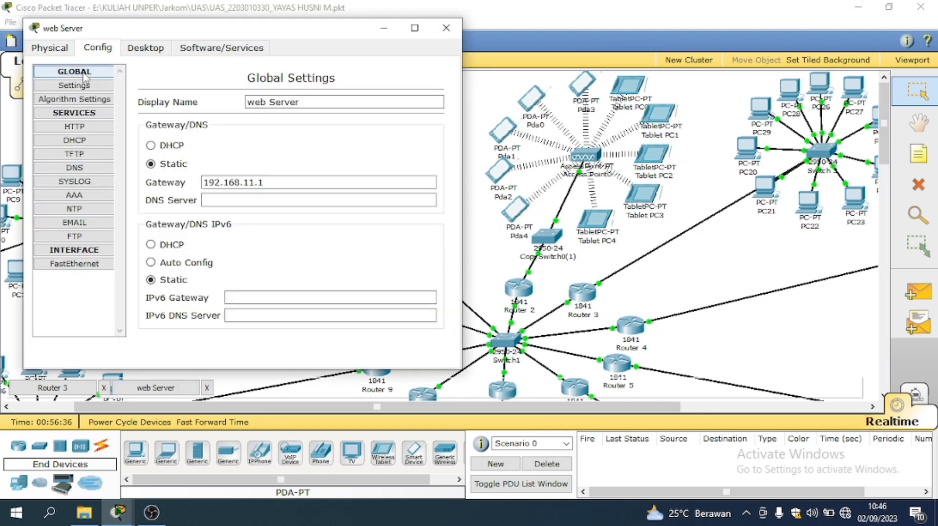
left_click(75, 127)
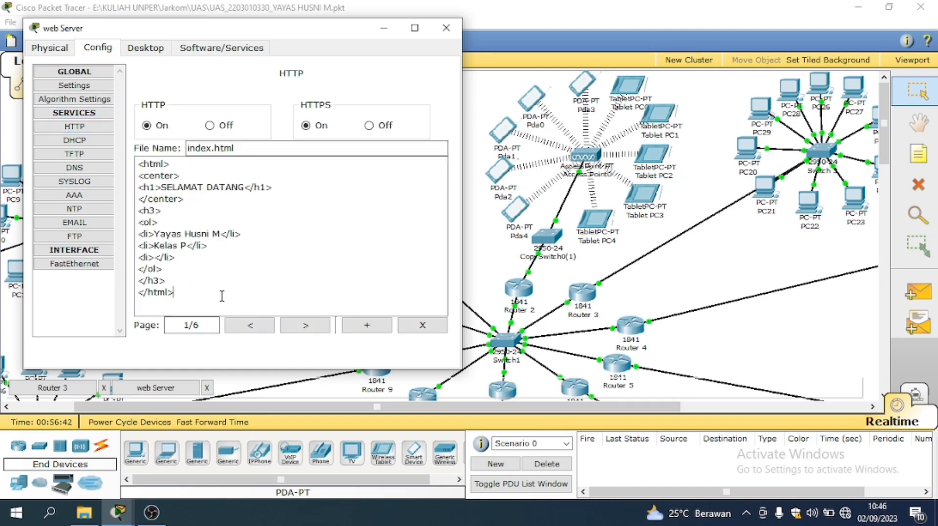
left_click_drag(221, 297, 149, 164)
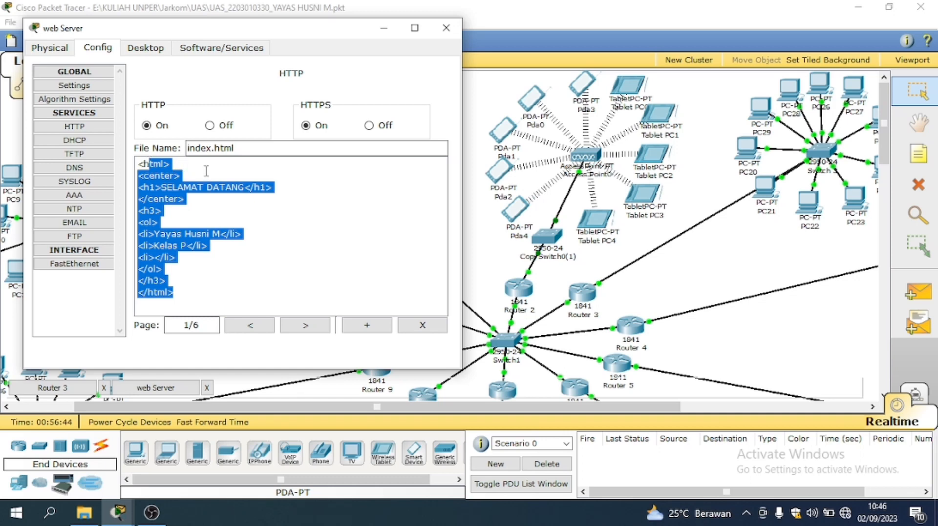
left_click_drag(206, 169, 207, 177)
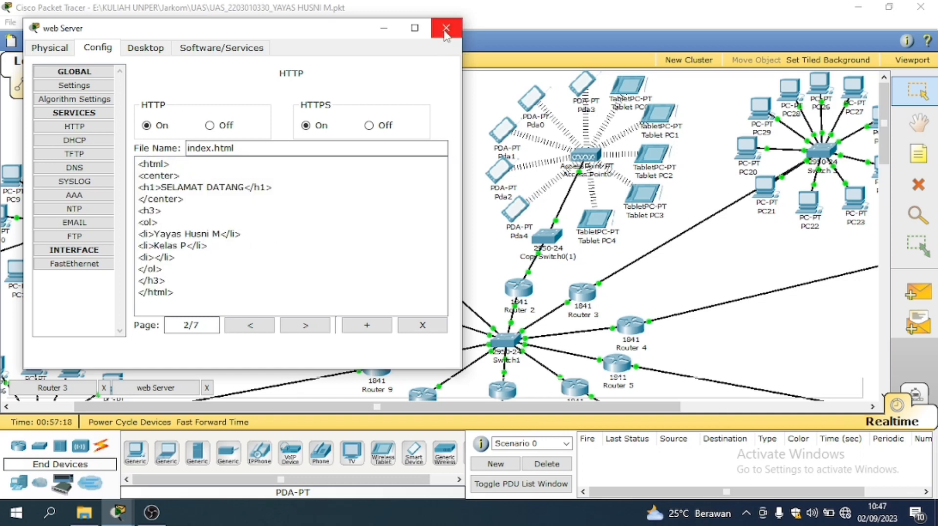
Step: Check the web Server's static IP address, subnet mask and default gateway, and close its window
left_click(152, 46)
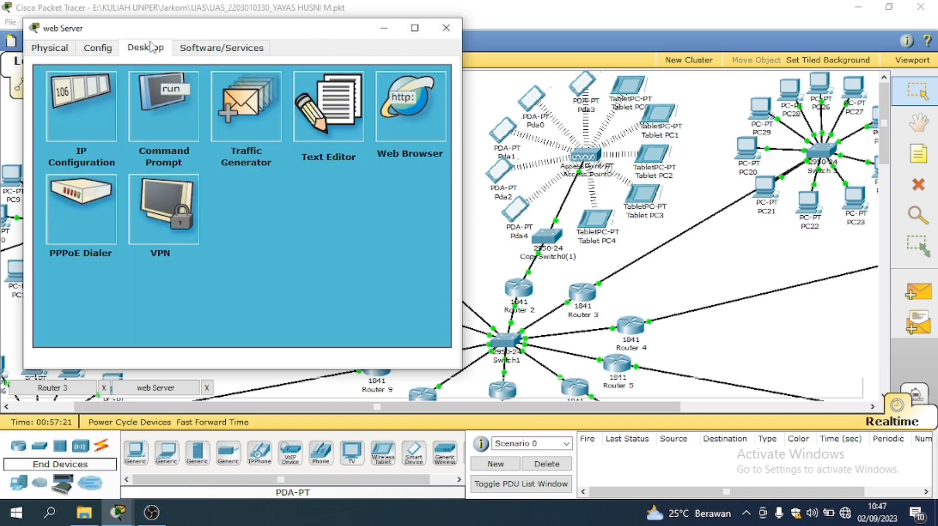
left_click(68, 109)
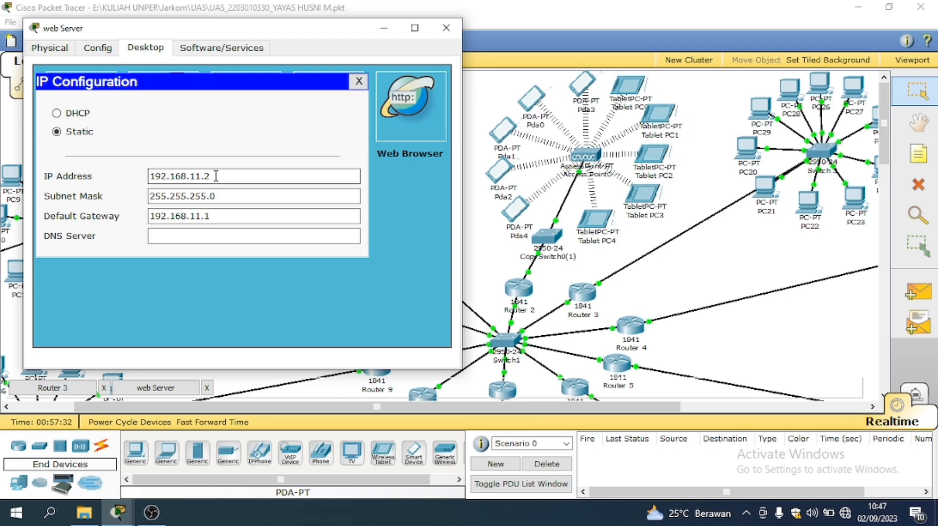
left_click(245, 196)
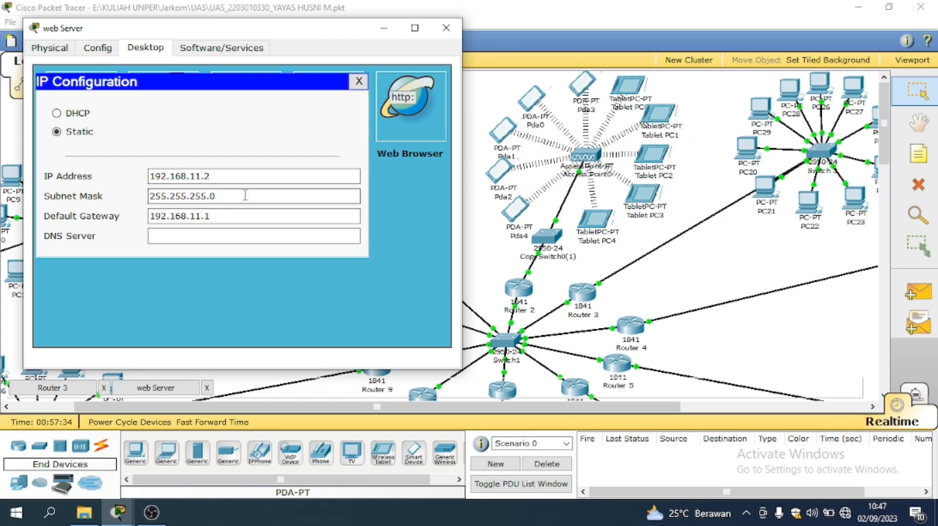
left_click(202, 219)
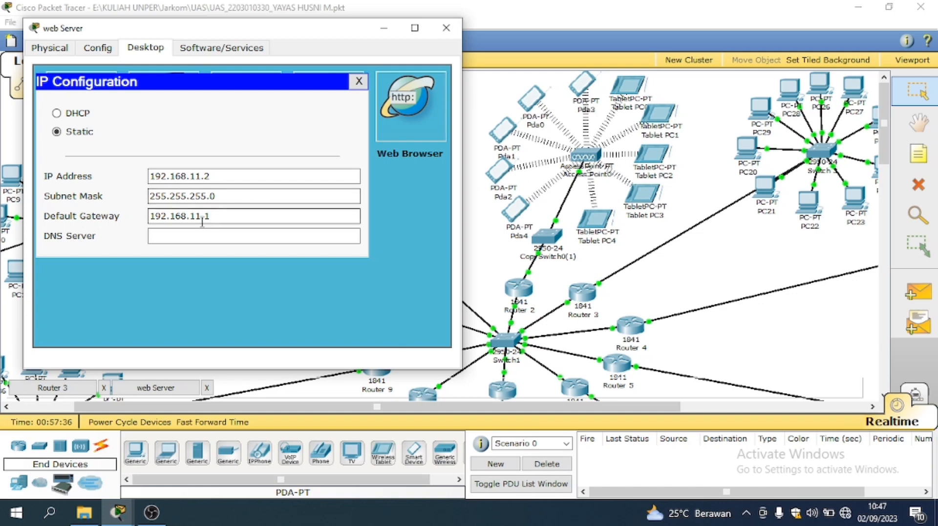
left_click_drag(227, 218, 155, 221)
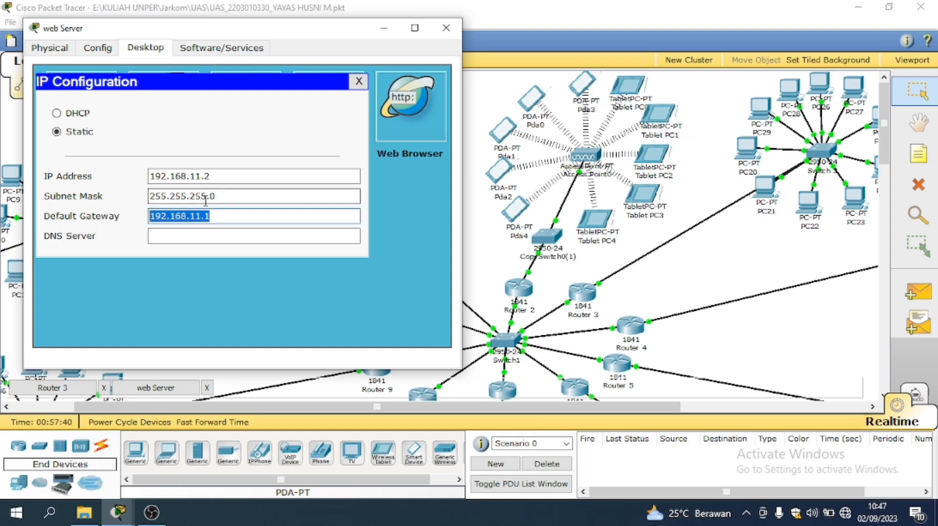
left_click(452, 30)
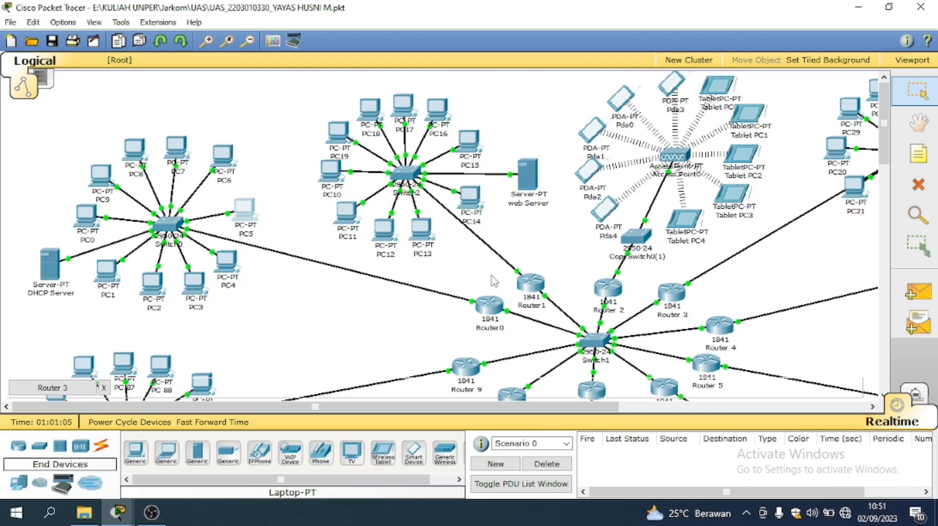
Step: Compare the port summaries of the routers around the central switch, including Router1's FastEthernet addresses
left_click(248, 41)
mouse_move(387, 258)
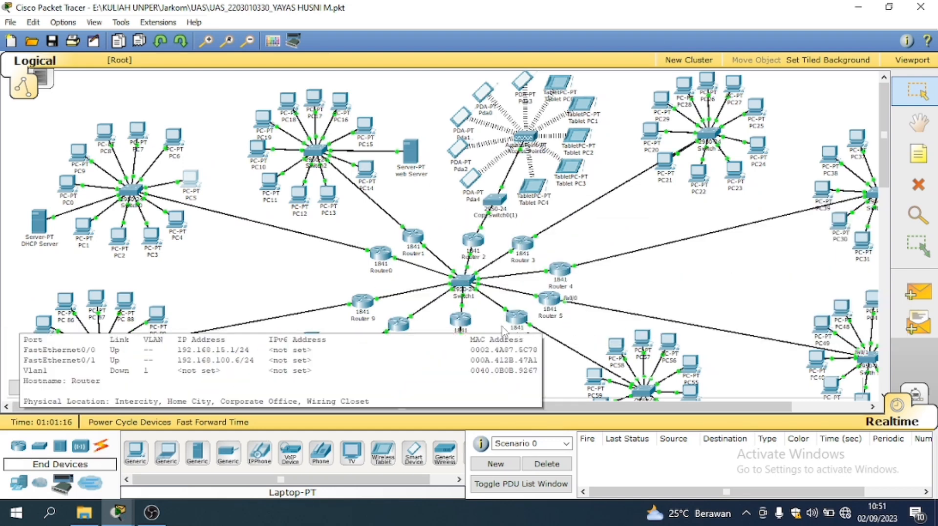
mouse_move(414, 237)
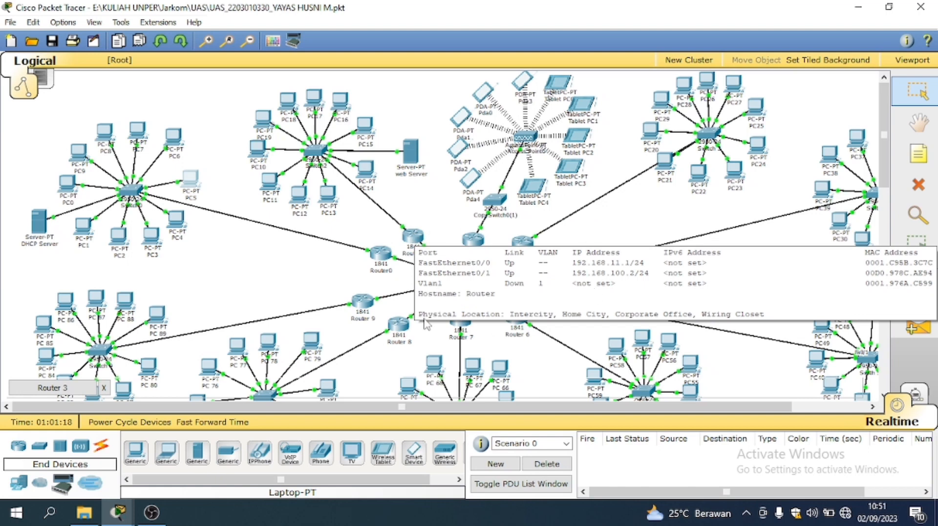
Step: Open Router0's static routing configuration and review its list of network routes
left_click(381, 257)
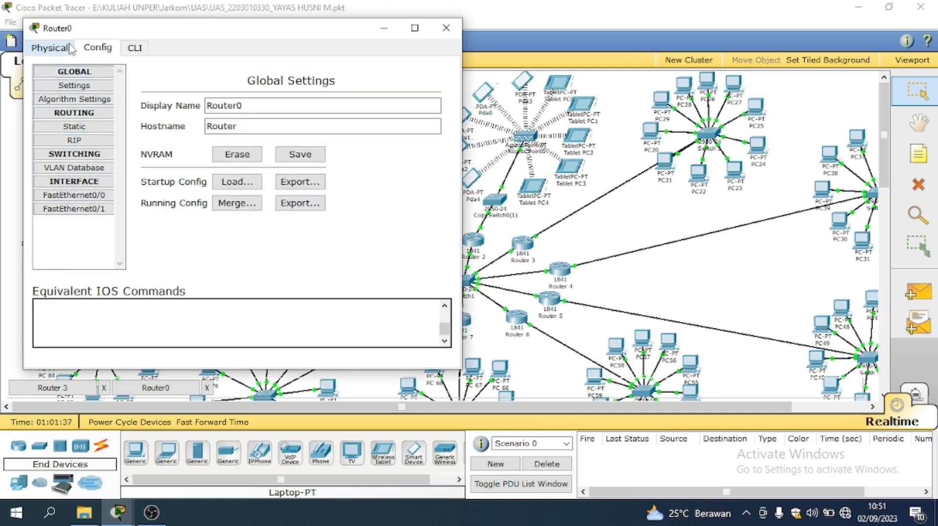
left_click(75, 126)
left_click_drag(361, 28, 368, 89)
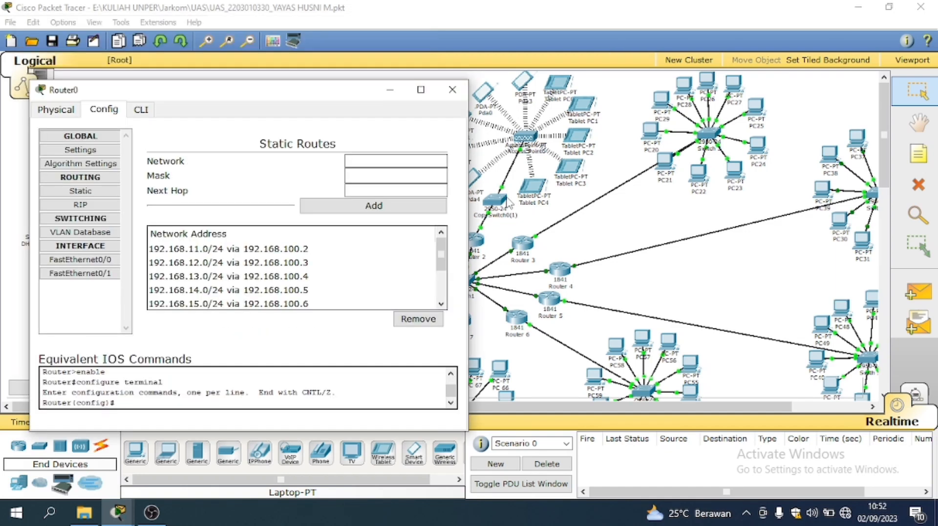
left_click(388, 166)
left_click(884, 163)
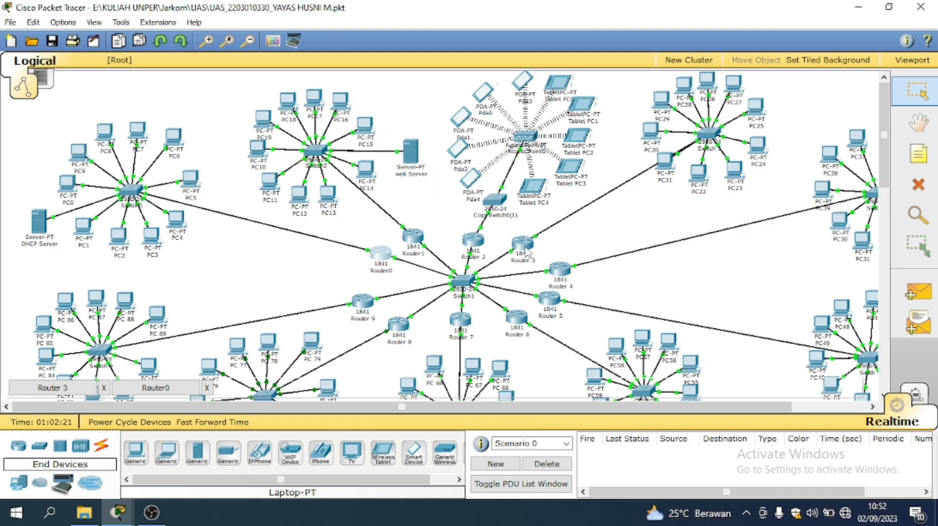
Step: Add a static route on Router0 for network 192.168.11.0, mask 255.255.255.0, with next hop 192.168.100.2
left_click(385, 257)
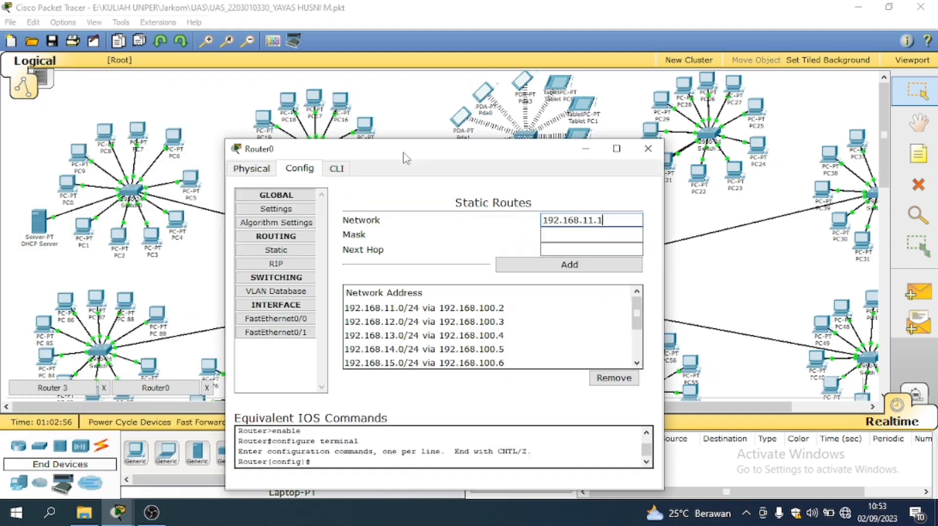
left_click_drag(403, 153, 389, 81)
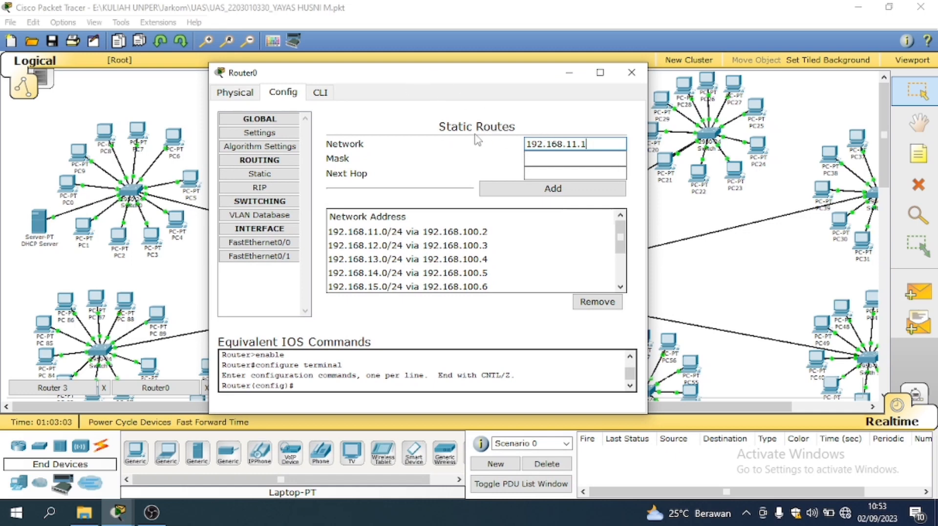
left_click(552, 155)
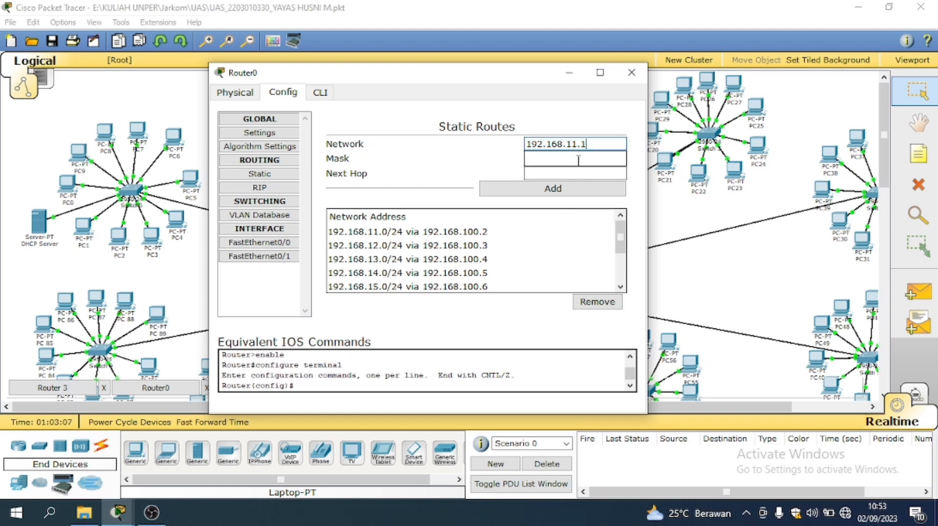
mouse_move(437, 81)
left_mouse_down()
mouse_move(579, 89)
mouse_move(676, 77)
mouse_move(430, 70)
left_mouse_up()
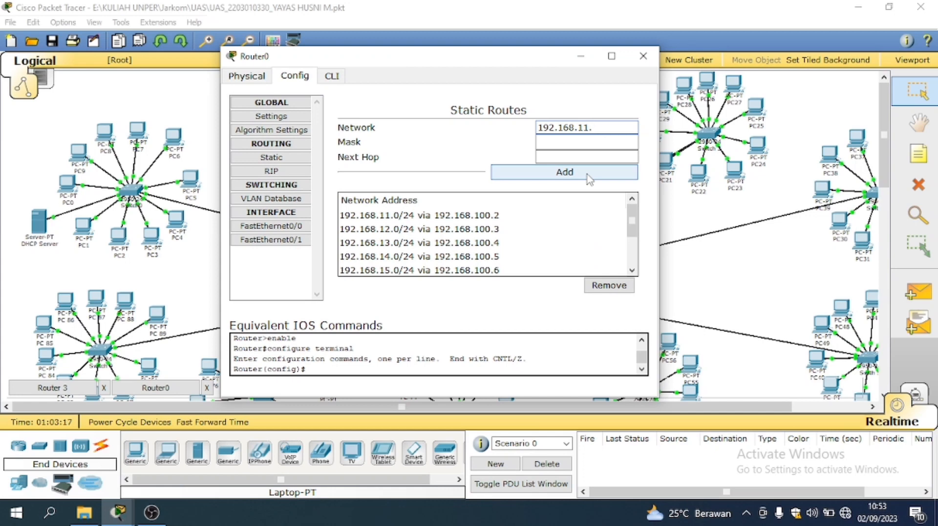
left_click(567, 144)
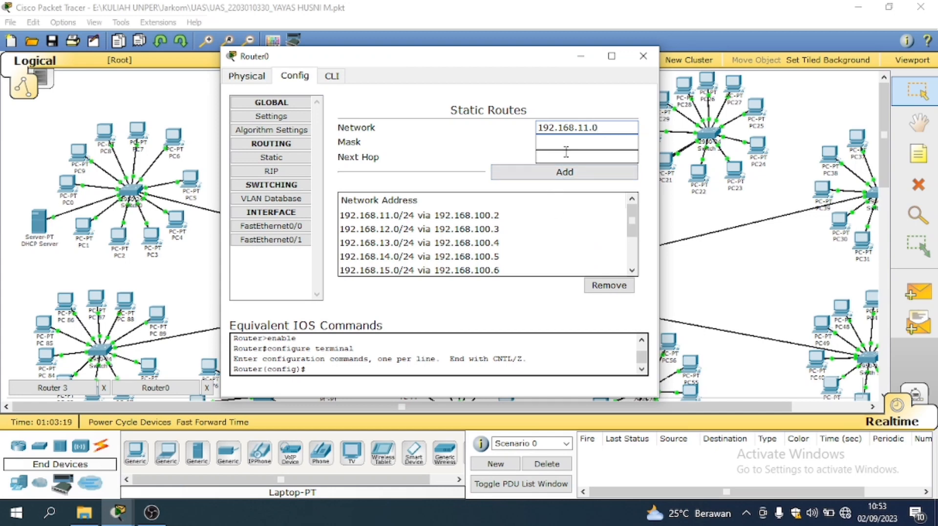
type("25")
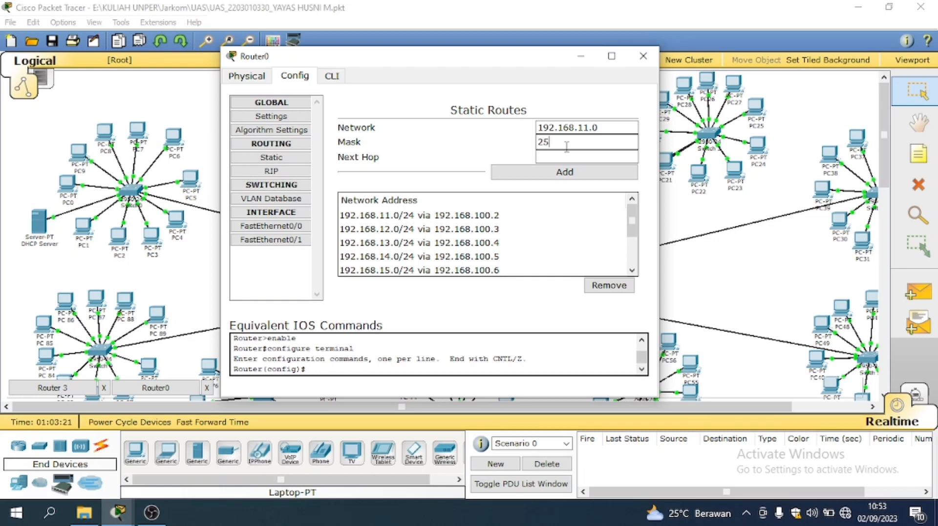
type("5")
type(".255.255.0")
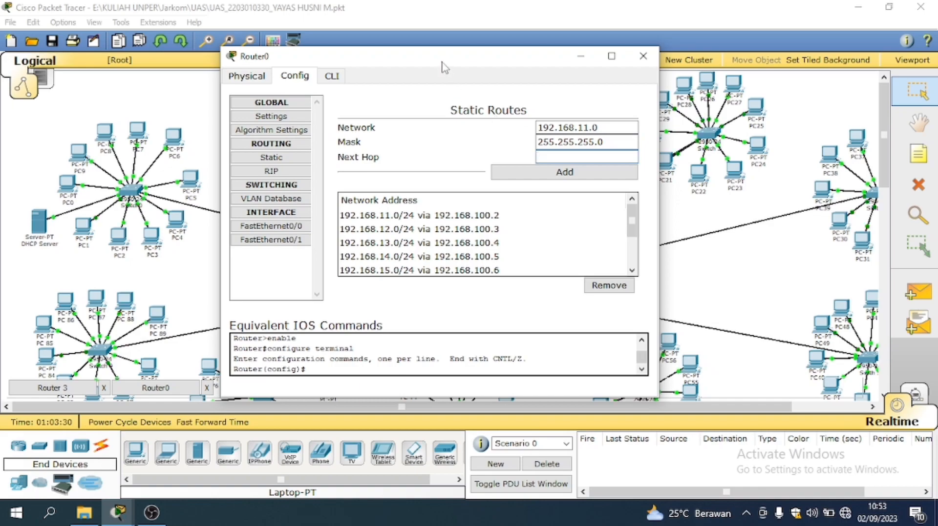
left_click_drag(439, 58, 230, 85)
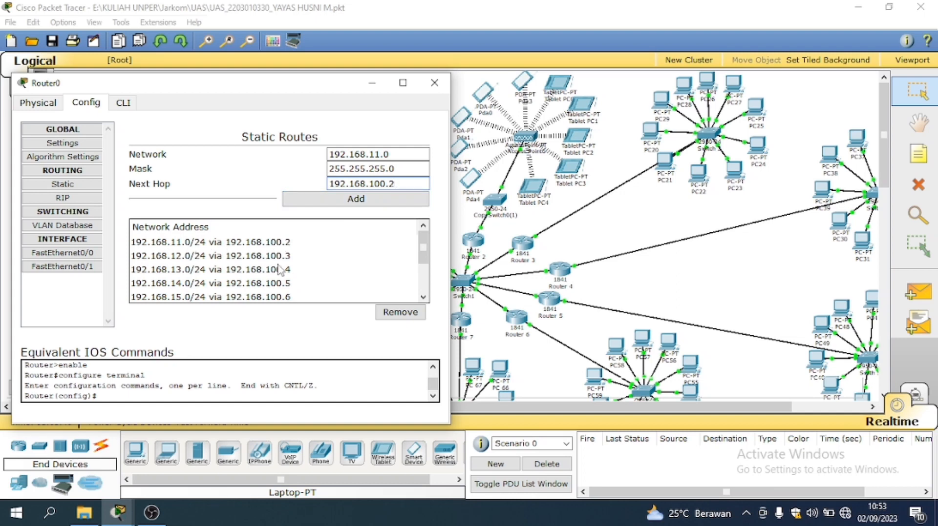
left_click(392, 198)
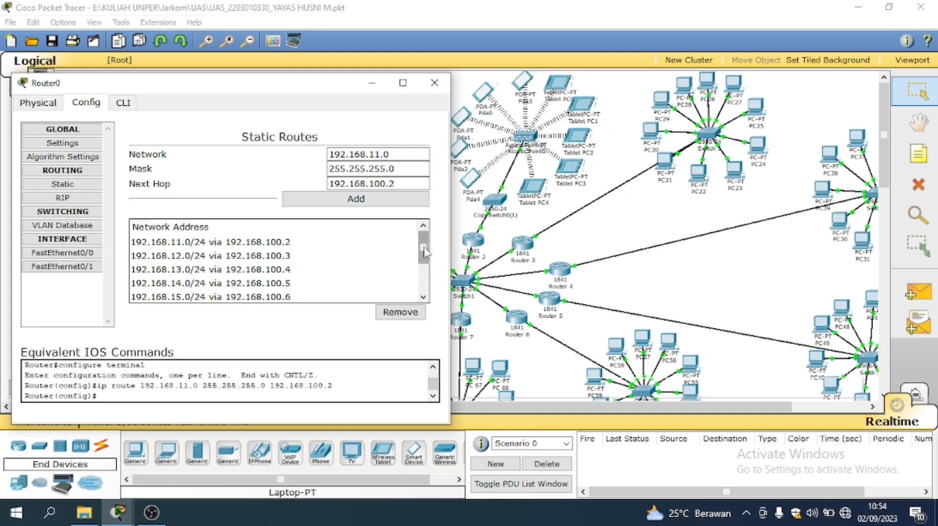
Step: Review Router0's static route list against the routers in the topology, and close its window
left_click_drag(423, 251, 434, 263)
scroll(350, 264, "up", 2)
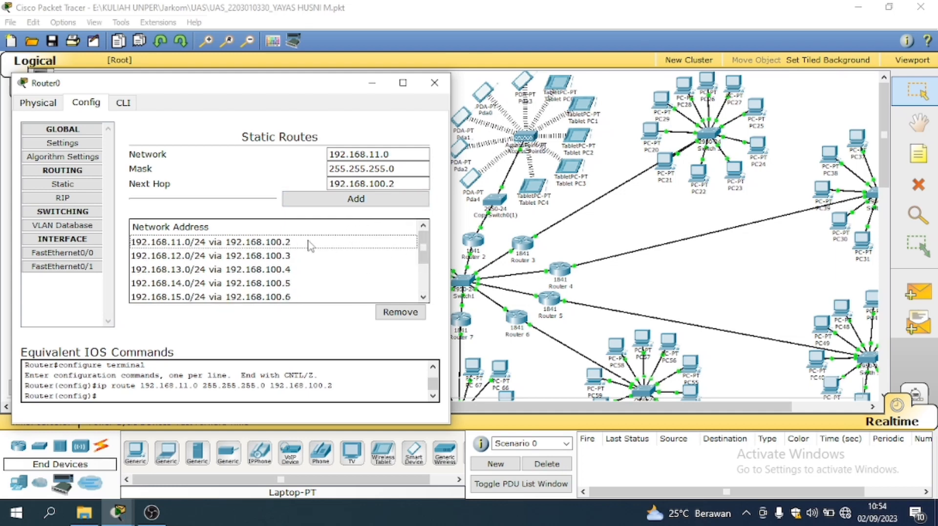
left_click_drag(425, 237, 428, 233)
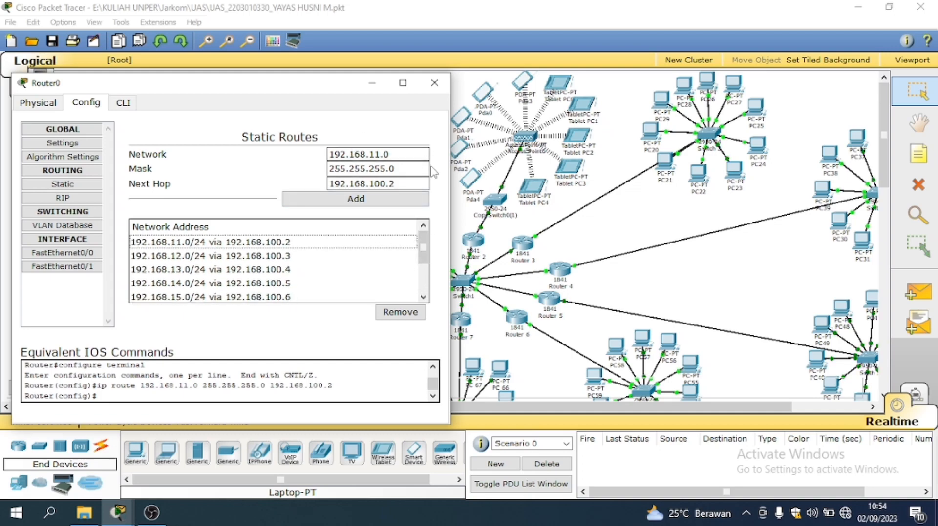
left_click_drag(272, 88, 250, 316)
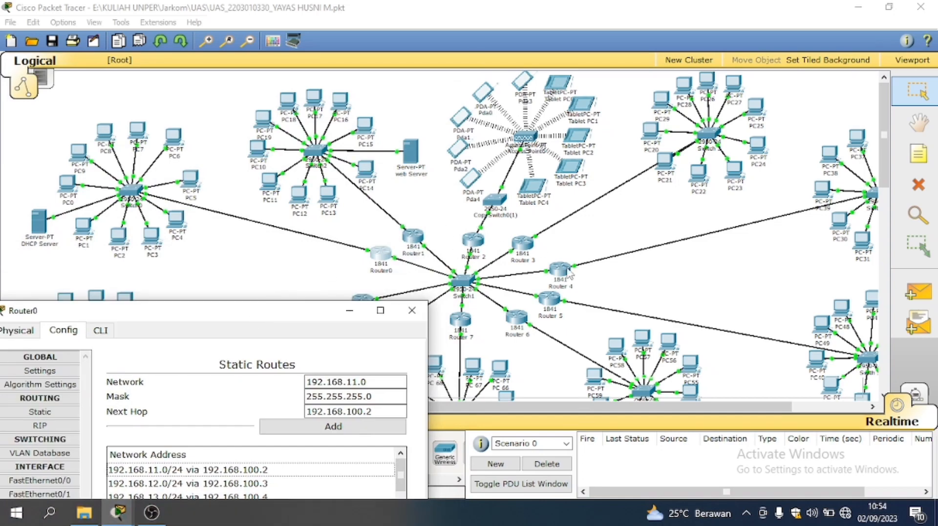
left_click_drag(317, 312, 406, 184)
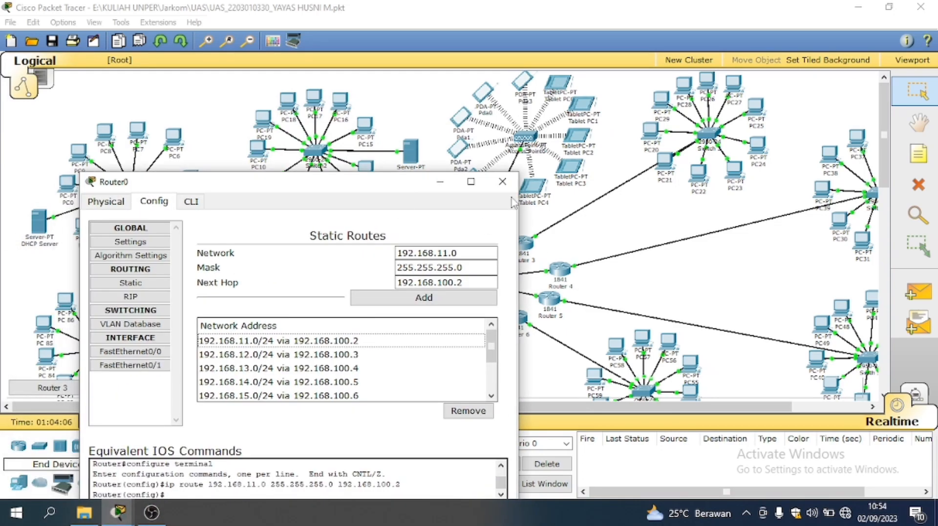
left_click(503, 183)
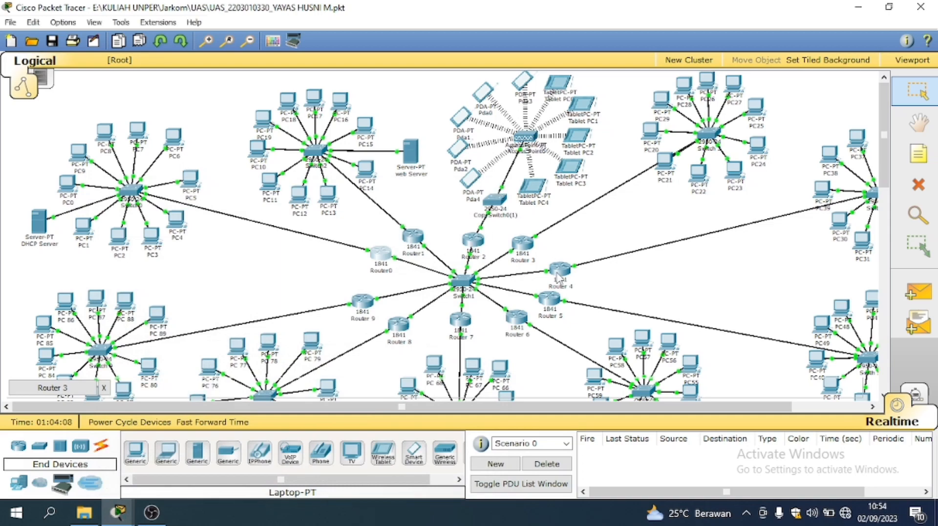
Step: Inspect the static routes configured on Router 2 and close its window
left_click(472, 247)
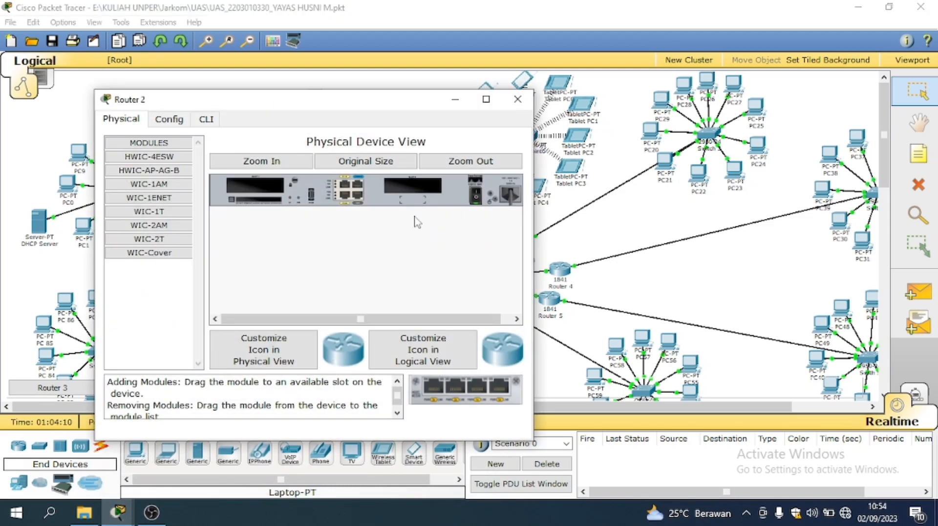
left_click(174, 119)
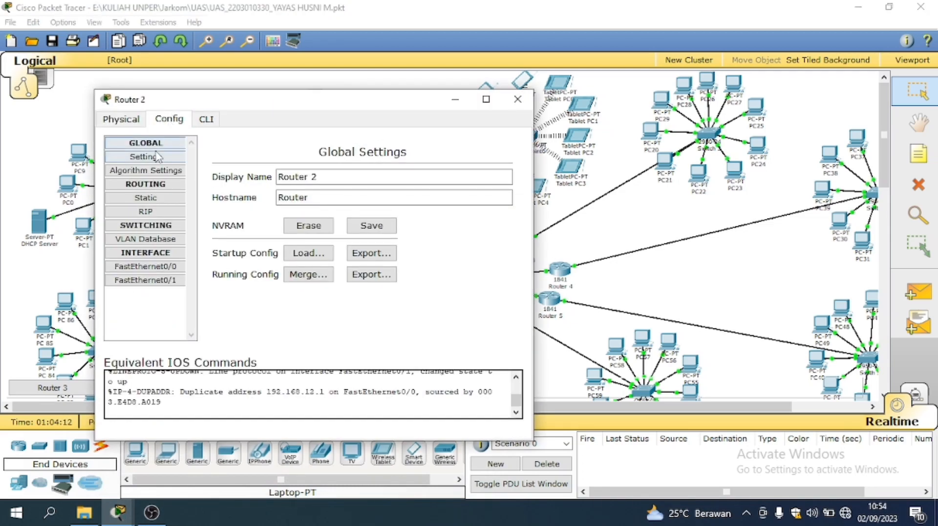
left_click(156, 201)
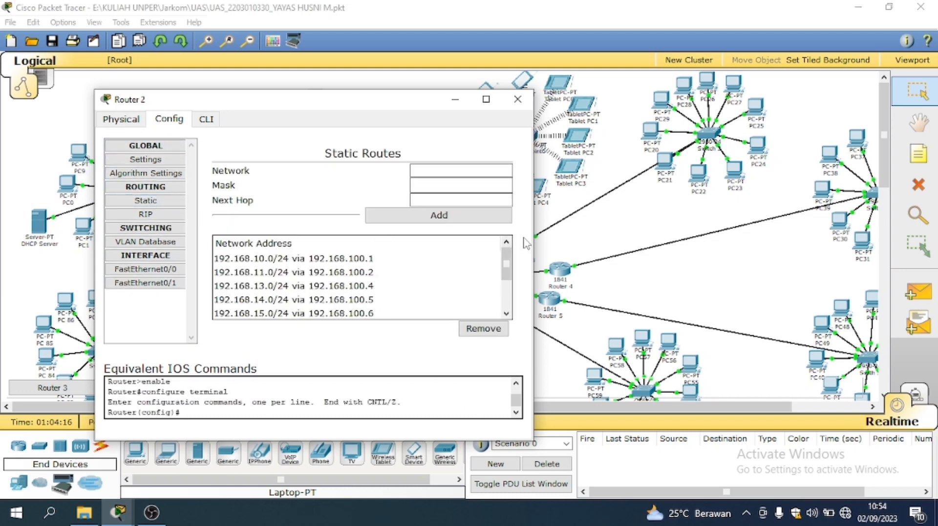
mouse_move(509, 254)
left_mouse_down()
mouse_move(510, 263)
mouse_move(509, 251)
left_mouse_up()
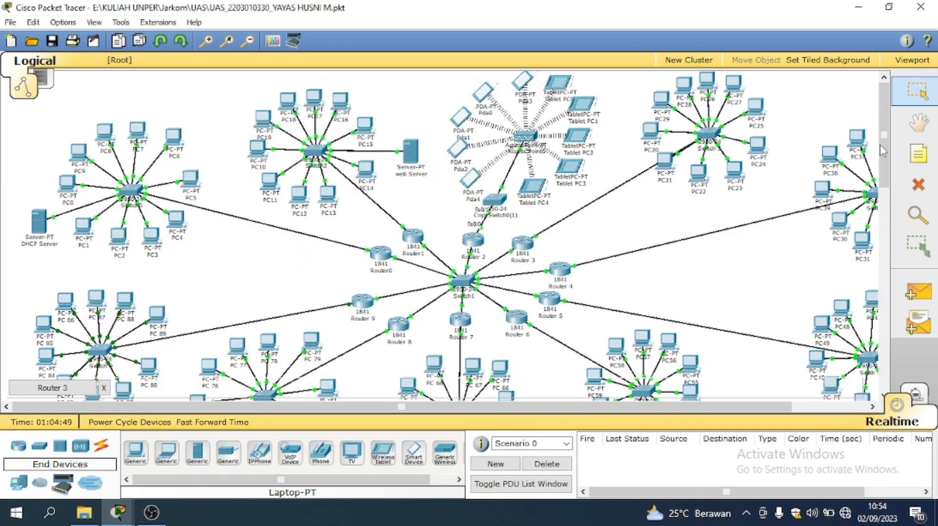
Step: Test connectivity with a simple PDU from PC13 to PC12, and delete the scenario's PDU result
mouse_move(883, 146)
left_mouse_down()
mouse_move(885, 183)
mouse_move(892, 140)
left_mouse_up()
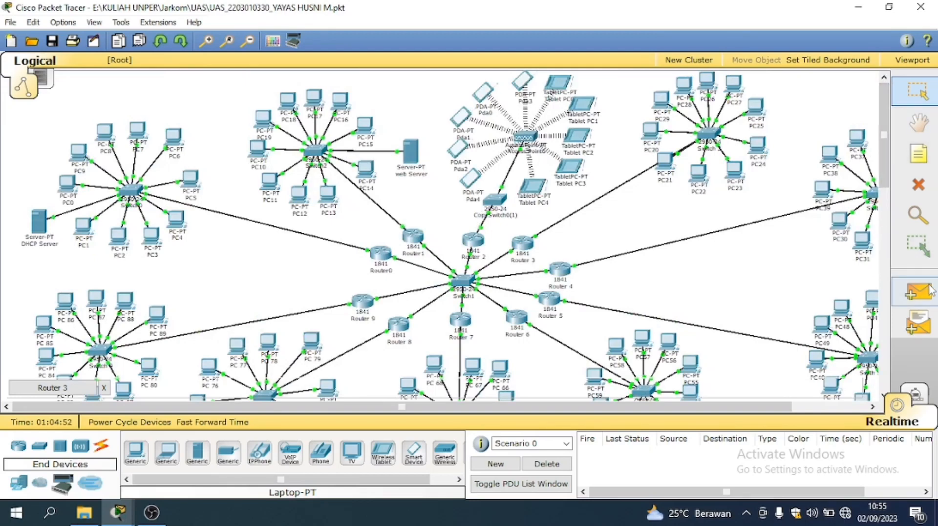
left_click_drag(885, 157, 889, 177)
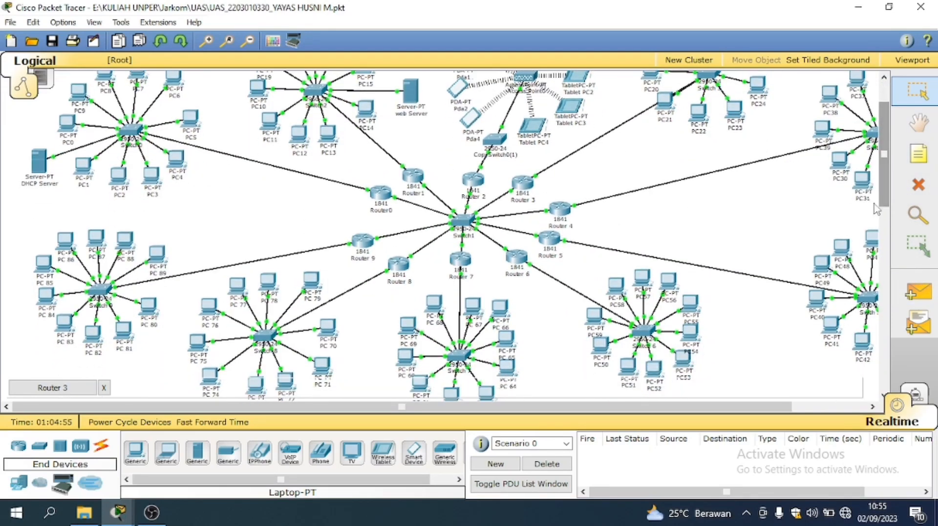
left_click(915, 292)
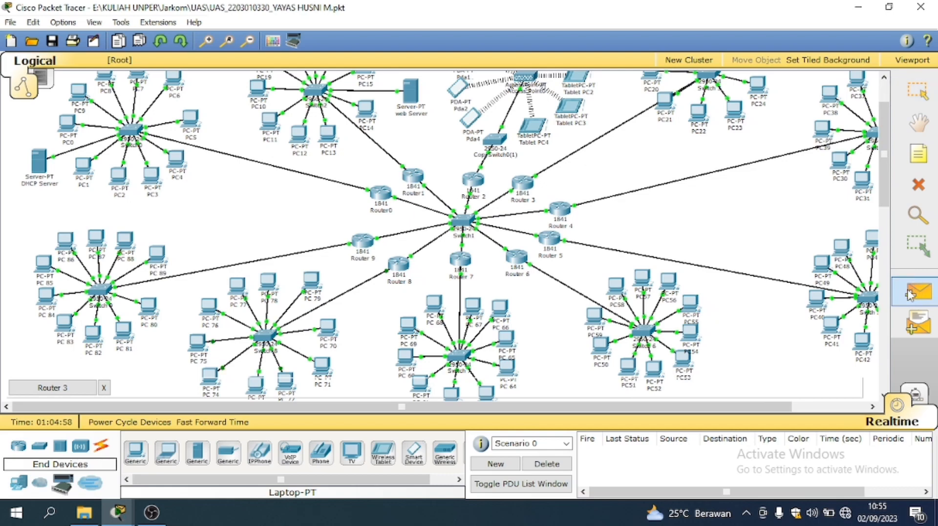
left_click_drag(884, 146, 884, 124)
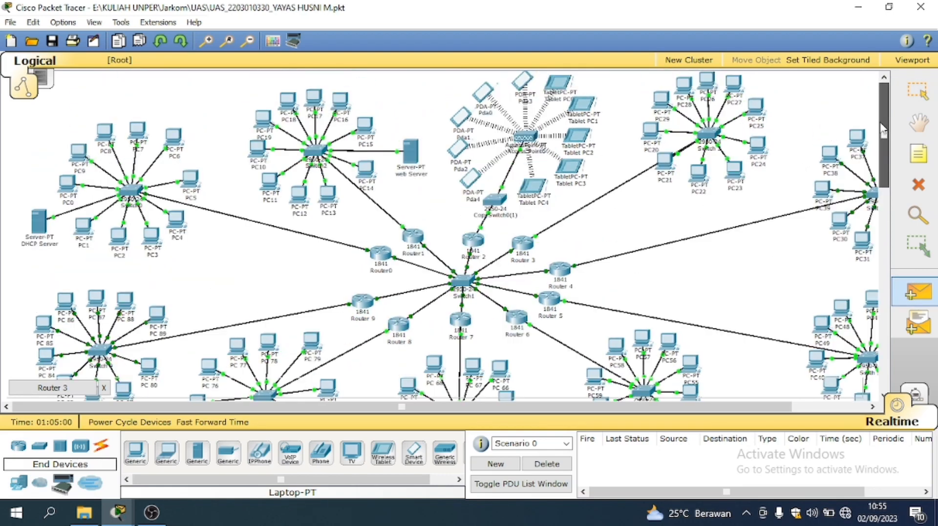
left_click(328, 194)
left_click(298, 194)
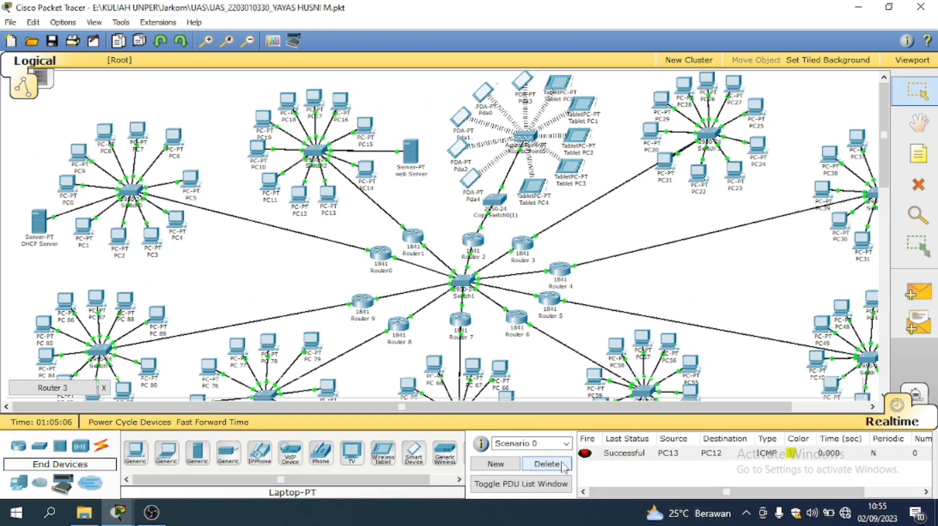
left_click(547, 464)
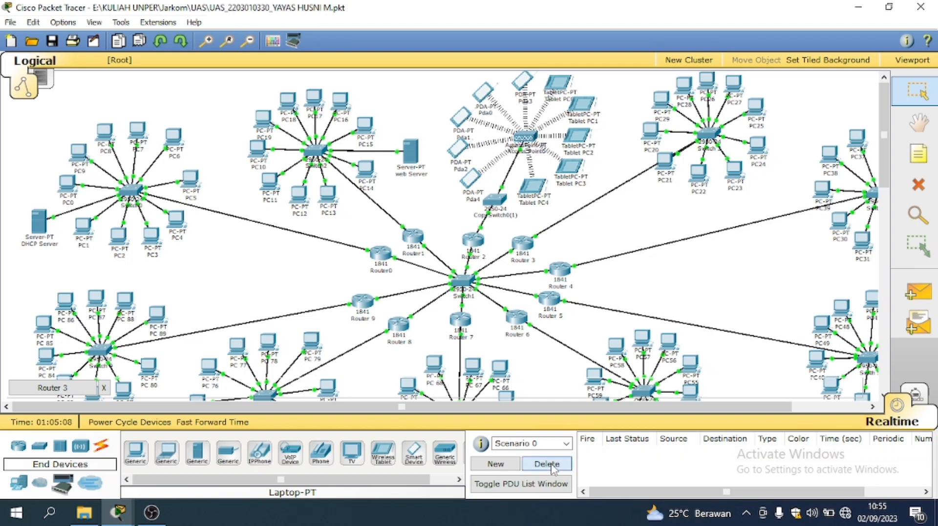
Step: Test connectivity between networks by sending a simple PDU from PC13 to PC4 twice, and delete the scenario's PDU results
left_click(915, 294)
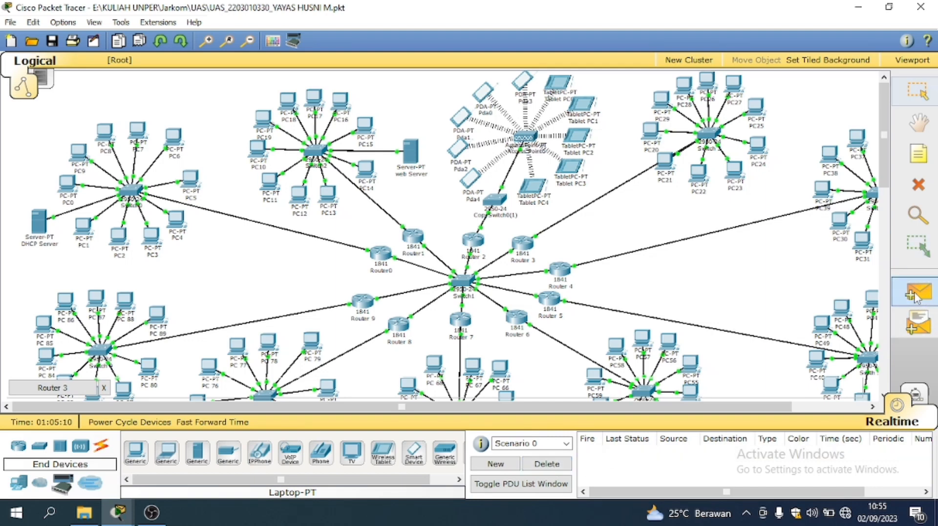
left_click(329, 194)
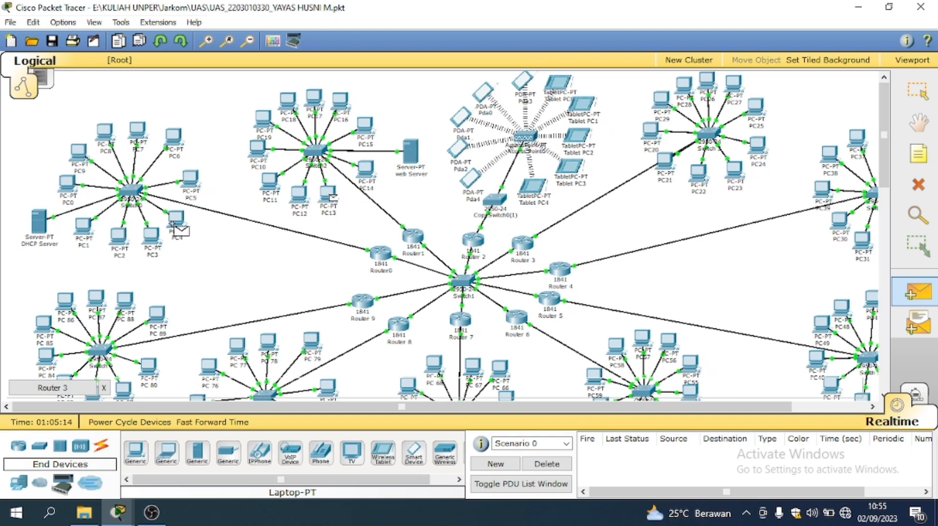
mouse_move(174, 222)
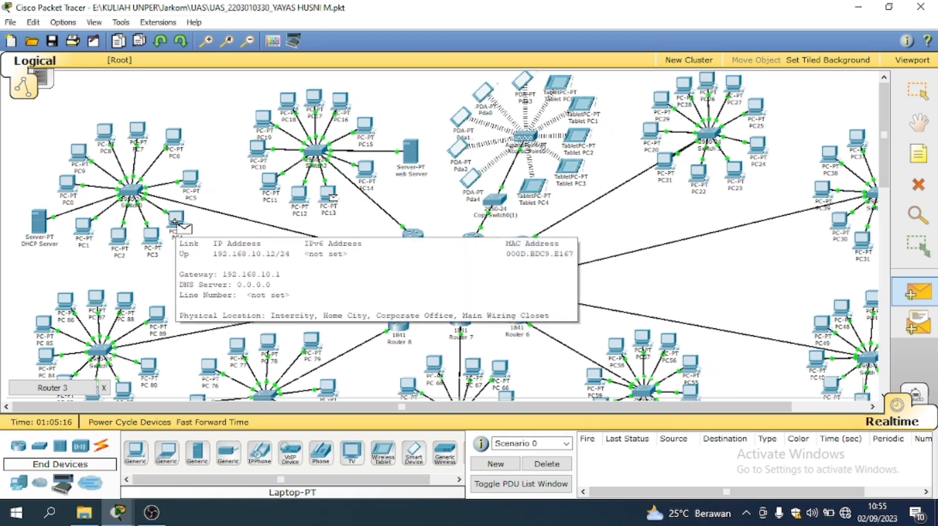
left_click(177, 221)
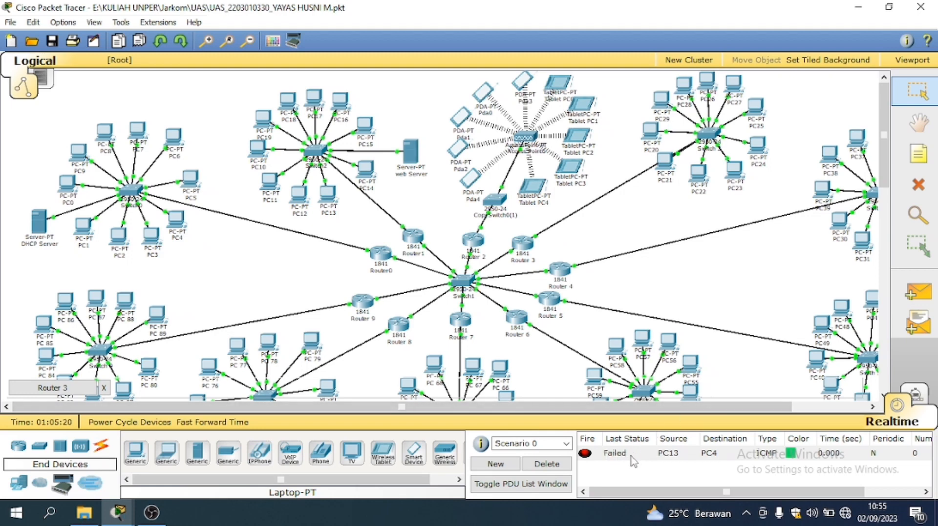
left_click(917, 292)
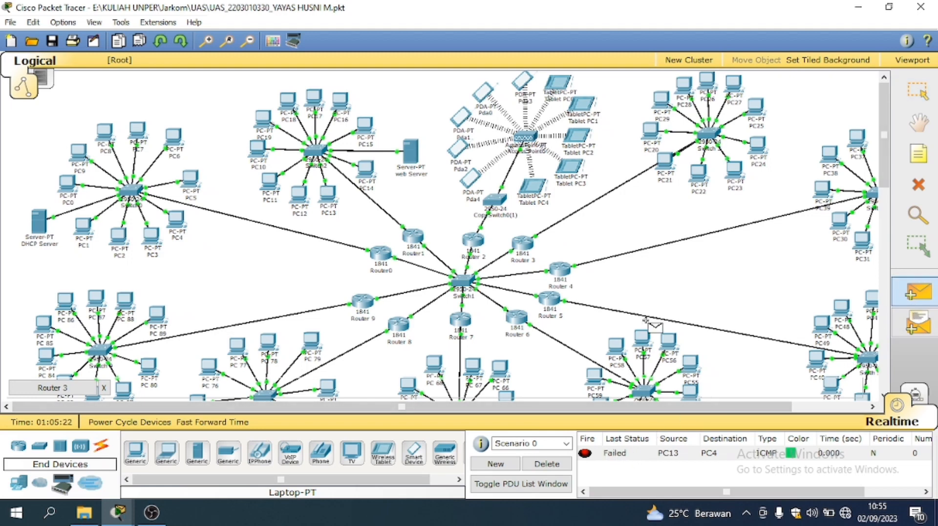
left_click(330, 198)
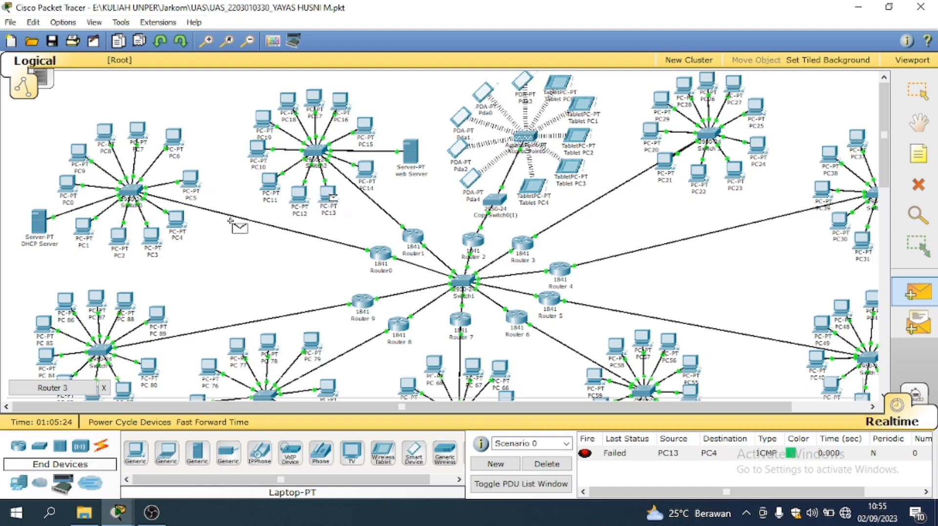
left_click(176, 222)
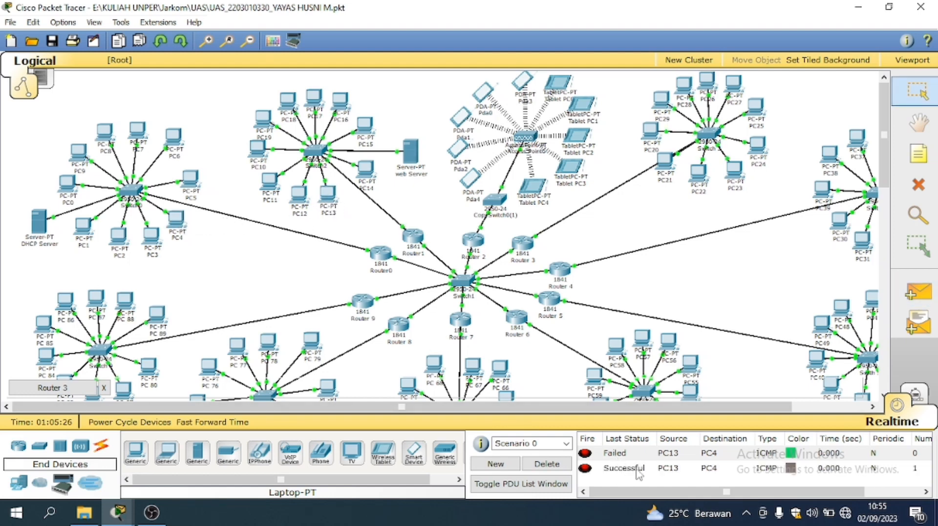
left_click(566, 466)
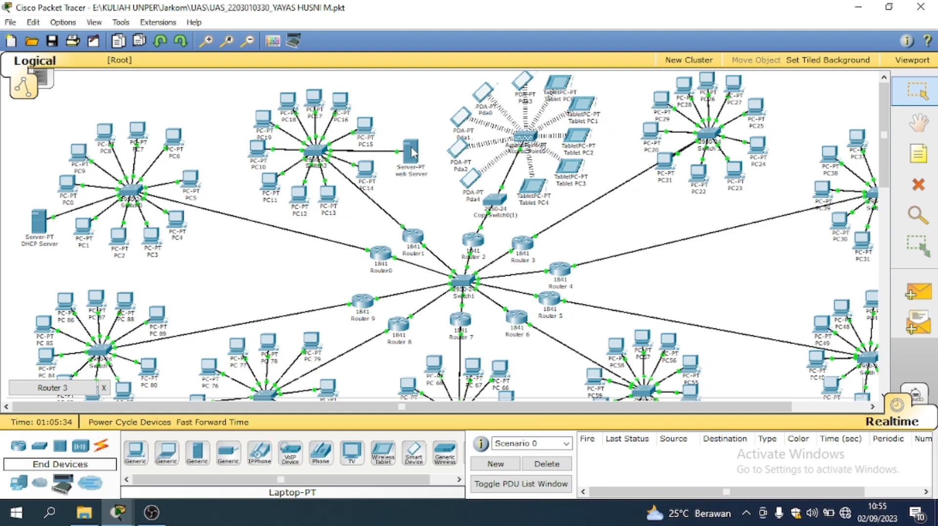
Step: Test web server access from Pda4 by loading 192.168.11.2 in its Web Browser, and close the Pda4 window
left_click(472, 183)
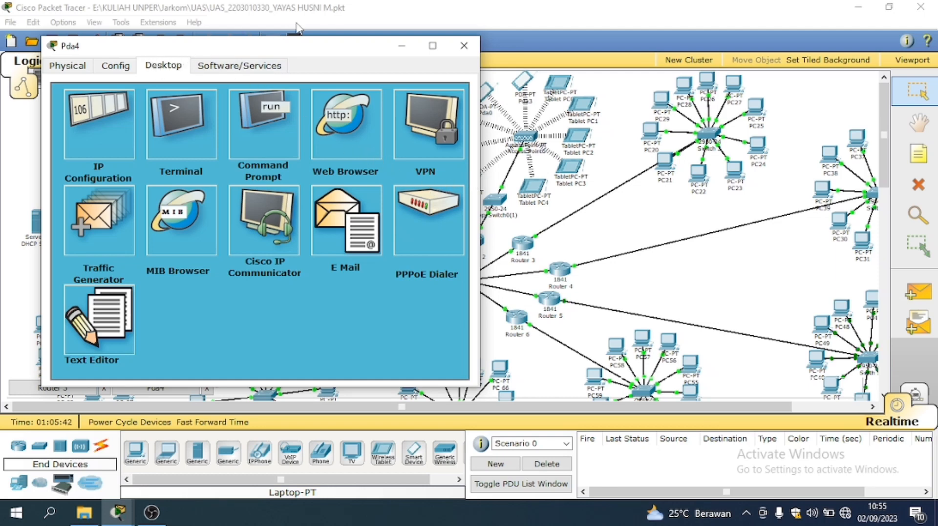
left_click(353, 138)
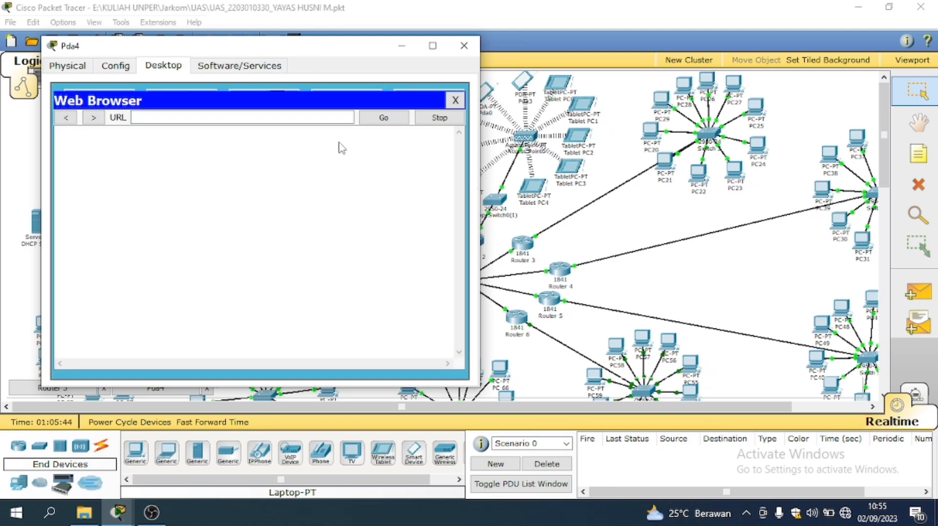
left_click(209, 117)
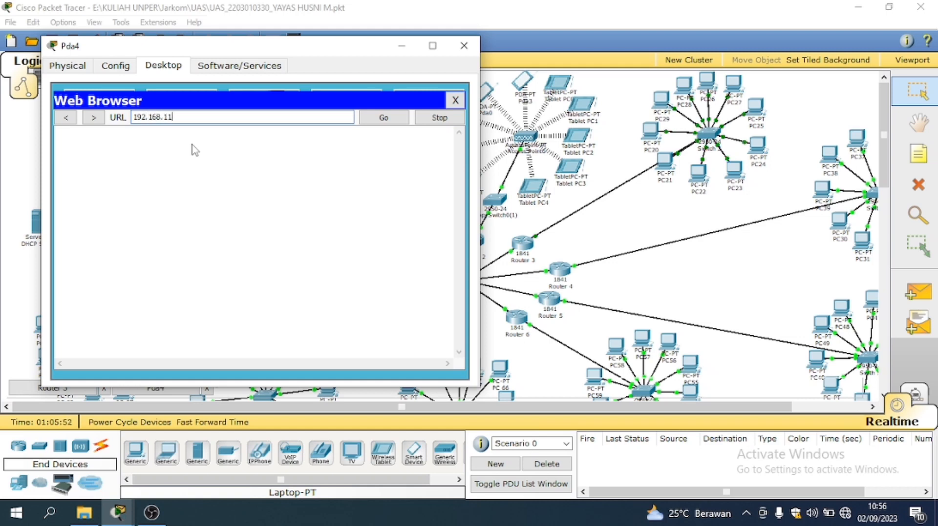
type("192.168.11.2")
key("Return")
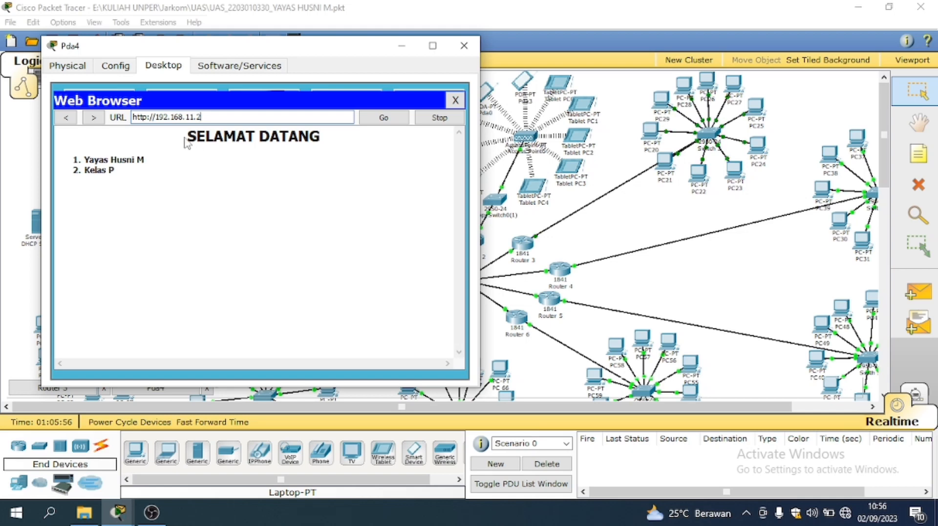
left_click_drag(249, 46, 294, 48)
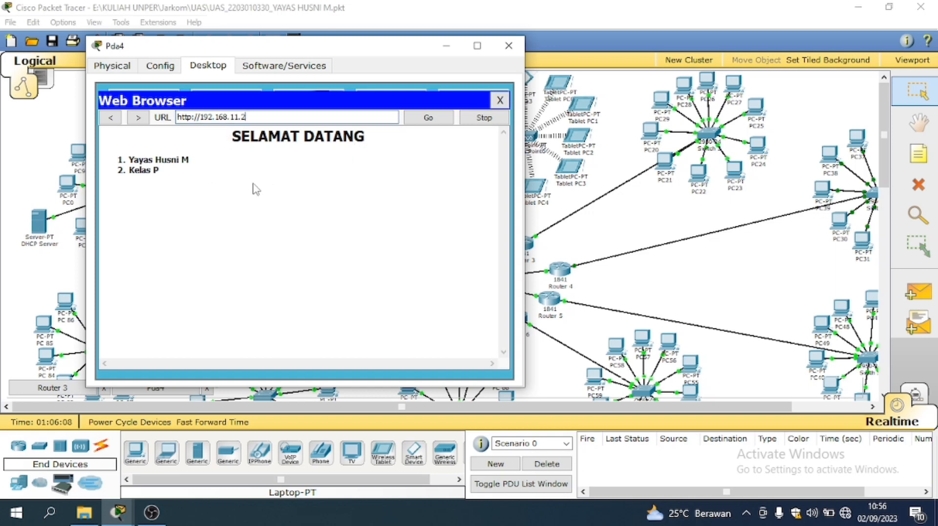
left_click(508, 46)
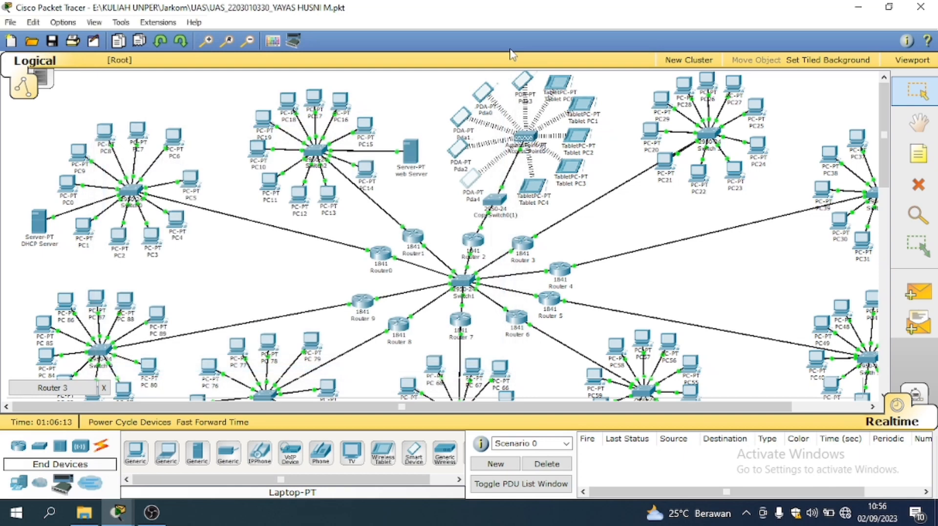
Step: Test connectivity between networks by sending a simple PDU from PC30 to PC56 three times, and delete the scenario's PDU results
left_click(909, 302)
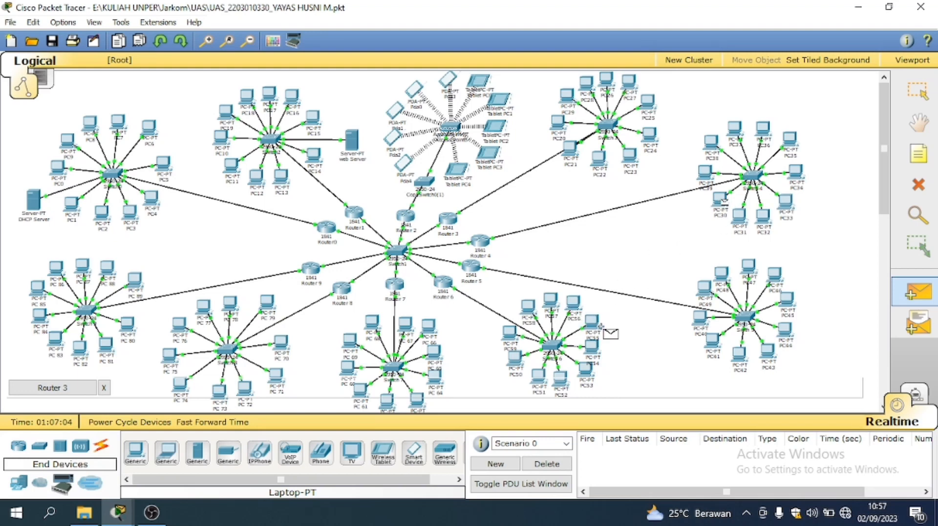
left_click(575, 301)
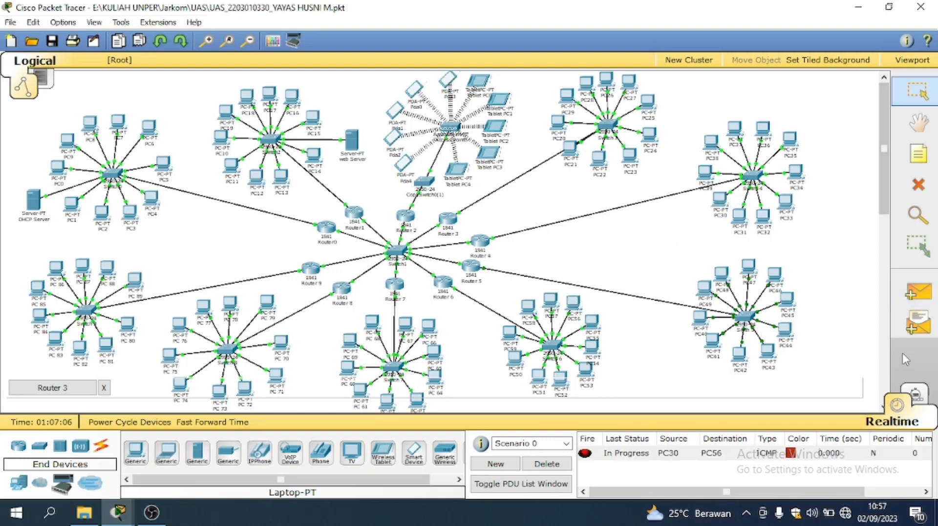
left_click(921, 296)
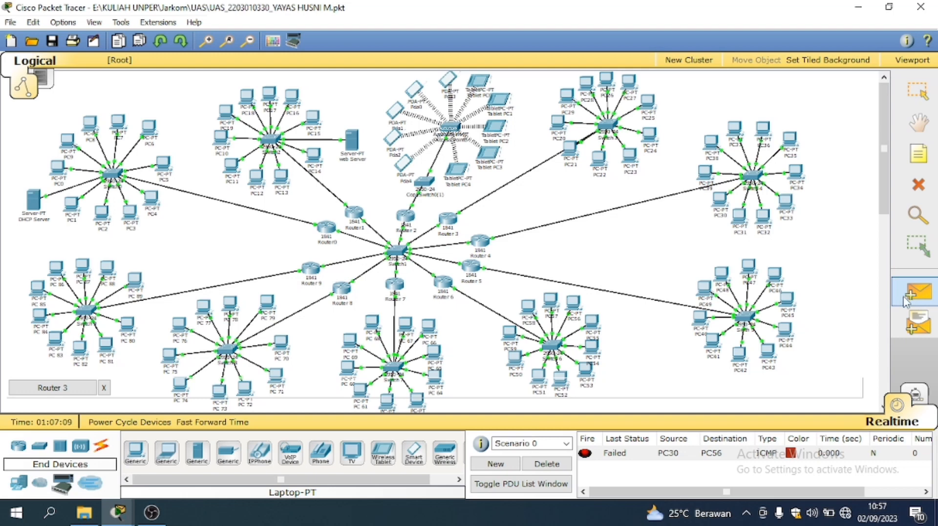
left_click(721, 202)
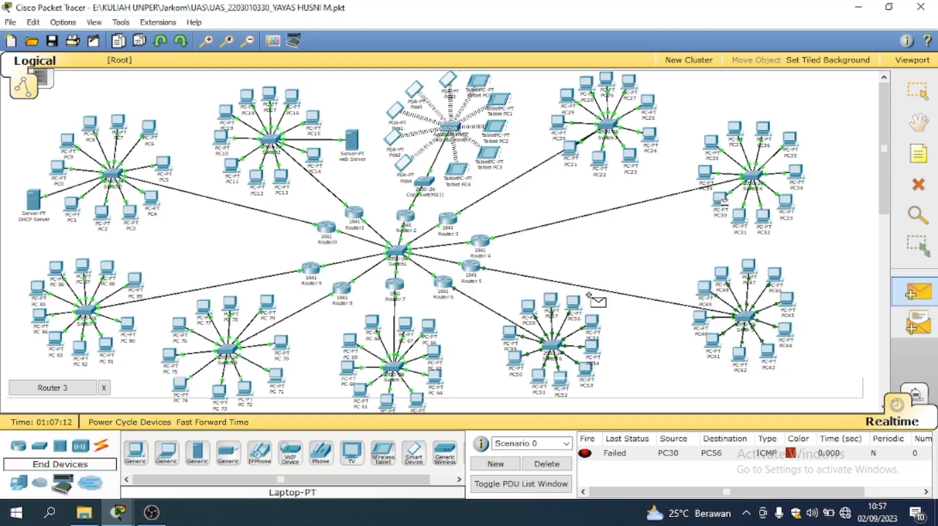
left_click(577, 307)
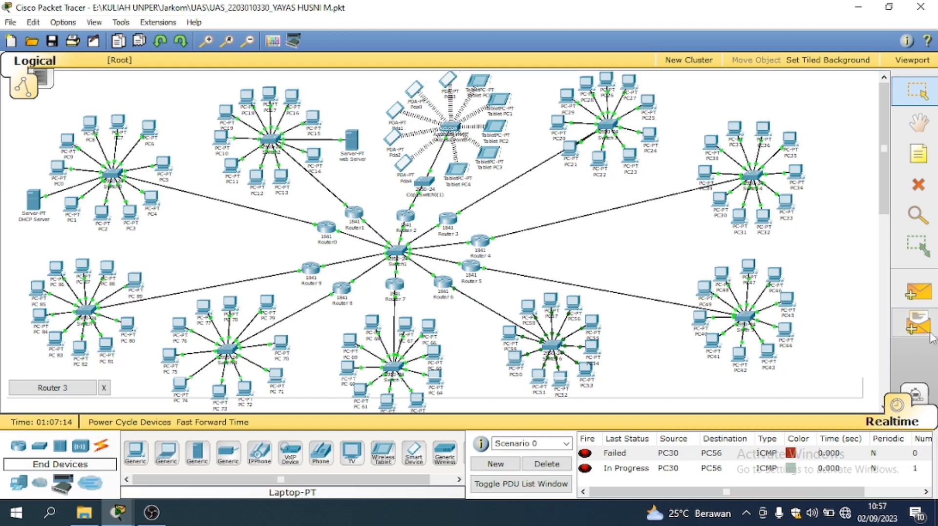
left_click(930, 295)
left_click(721, 201)
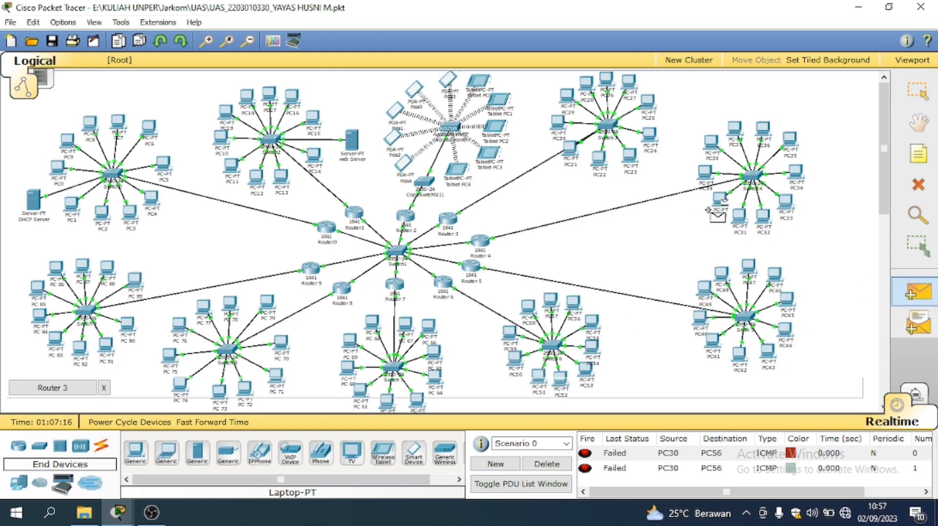
left_click(576, 307)
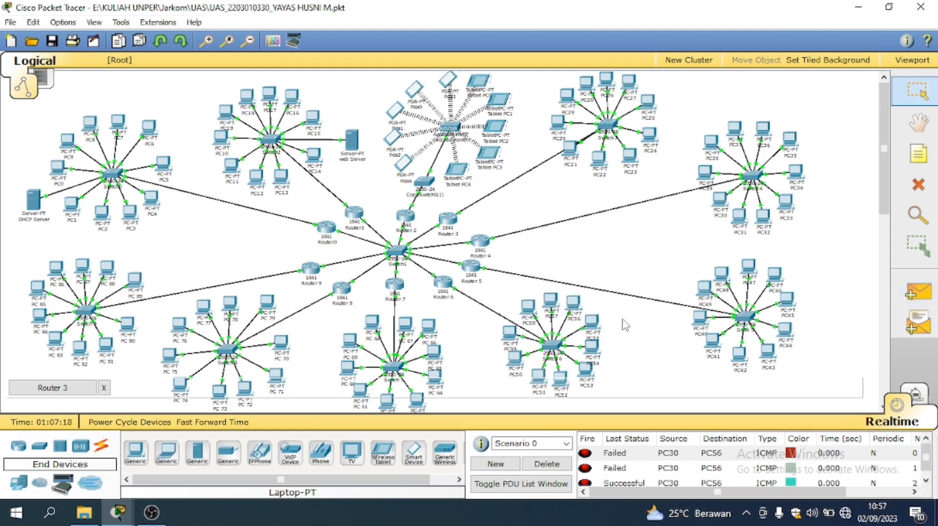
left_click_drag(926, 459, 922, 487)
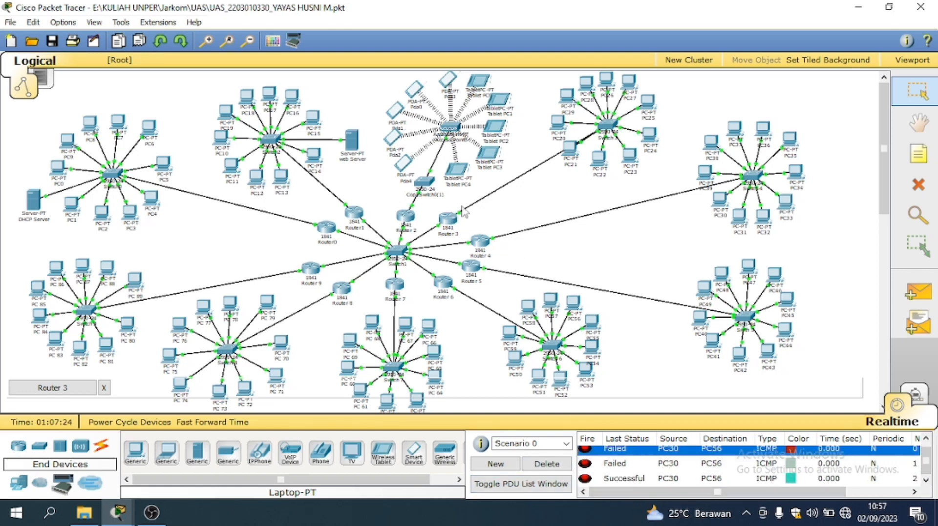
left_click(547, 464)
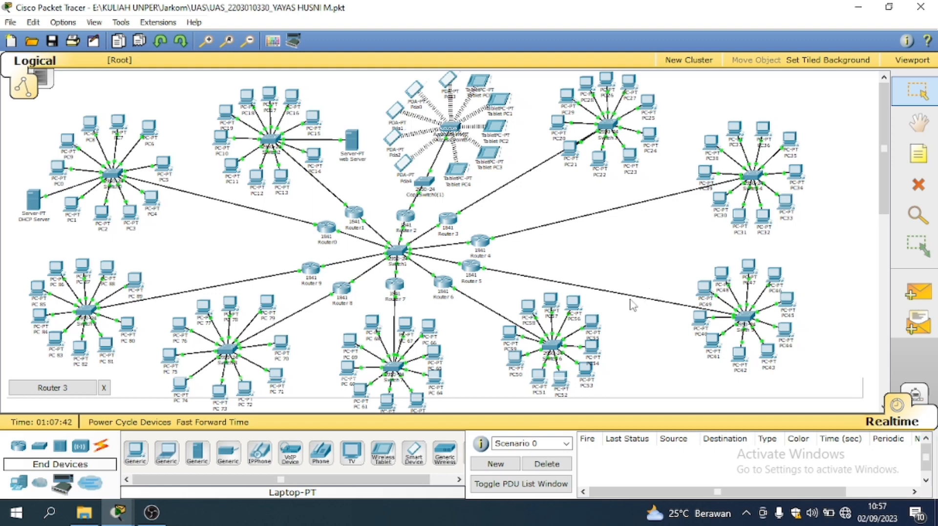
left_click(150, 515)
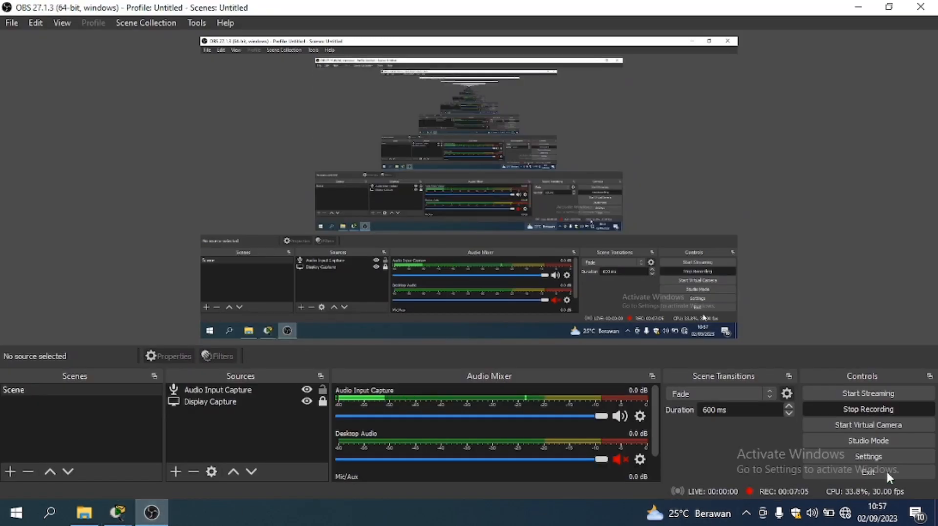